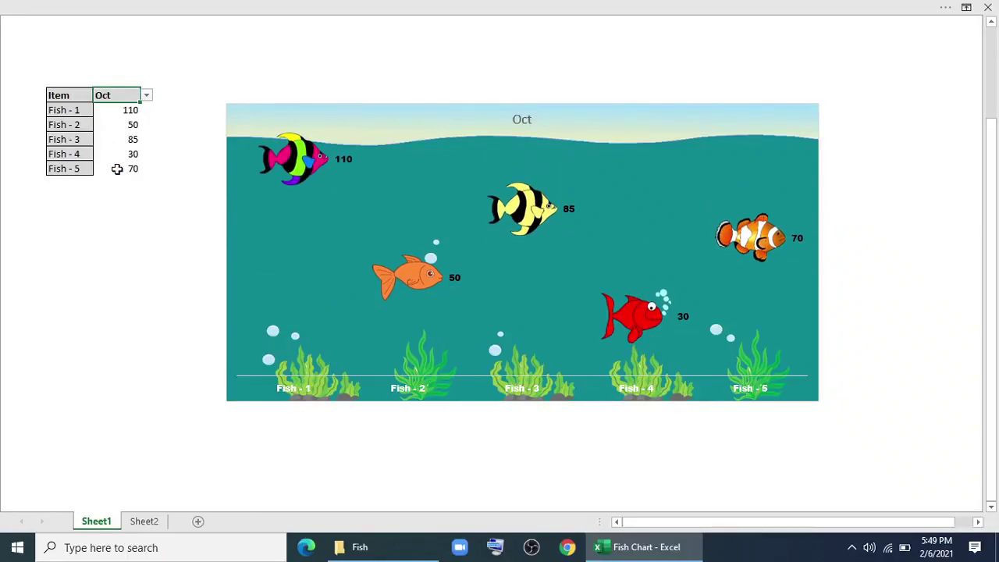
# Preview the finished fish chart by switching the month selector to Oct, Jan, Mar, Aug, Nov, Jul and Apr.
pyautogui.click(146, 94)
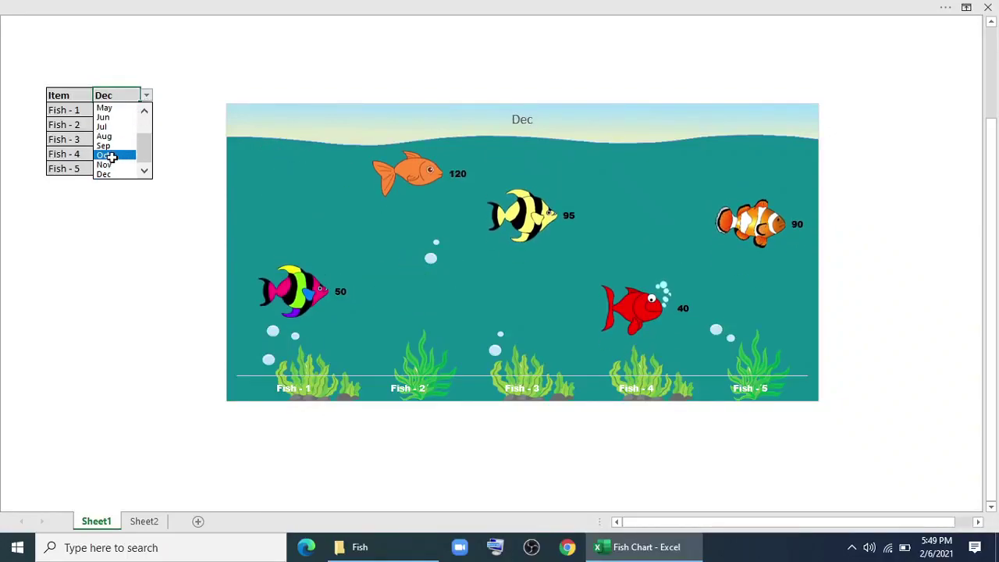
pyautogui.click(111, 155)
pyautogui.click(145, 94)
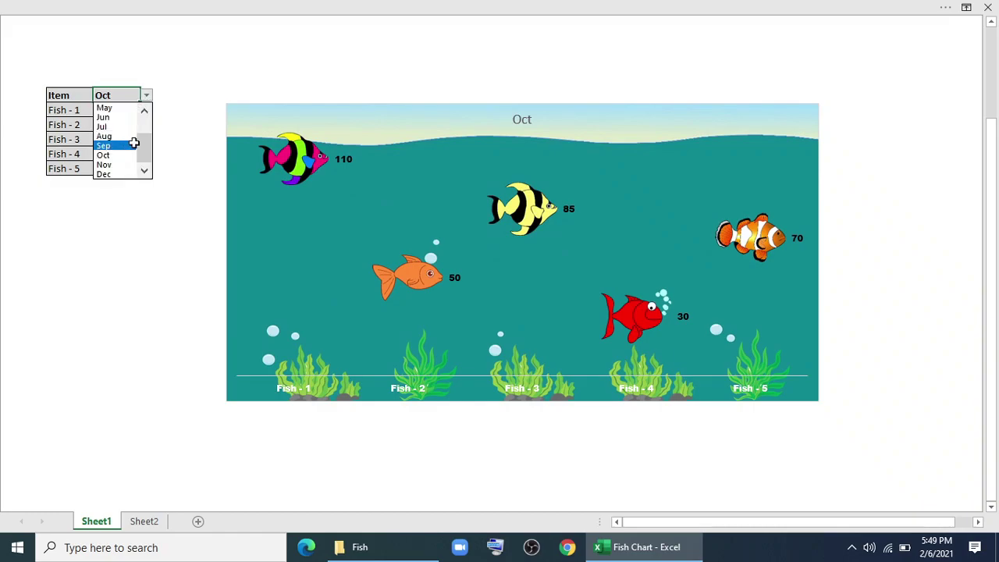
pyautogui.scroll(1, 144, 128)
pyautogui.click(118, 108)
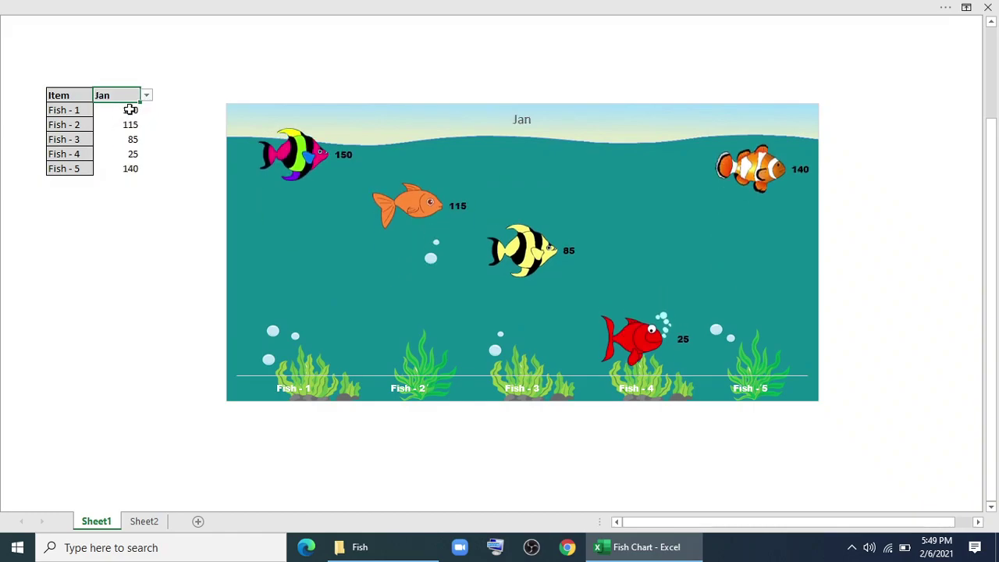
pyautogui.click(146, 97)
pyautogui.click(127, 125)
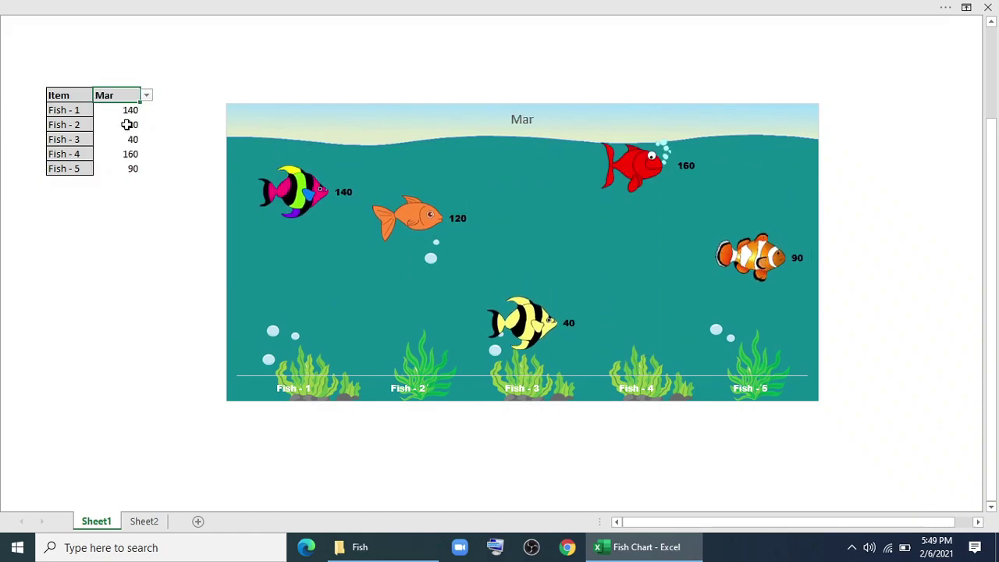
pyautogui.click(146, 95)
pyautogui.click(118, 152)
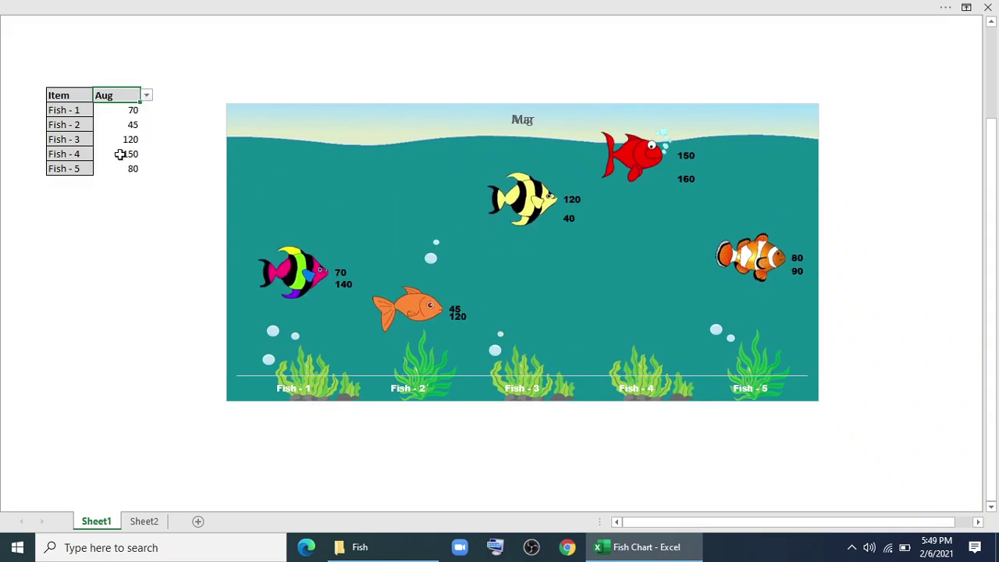
pyautogui.click(146, 95)
pyautogui.click(117, 160)
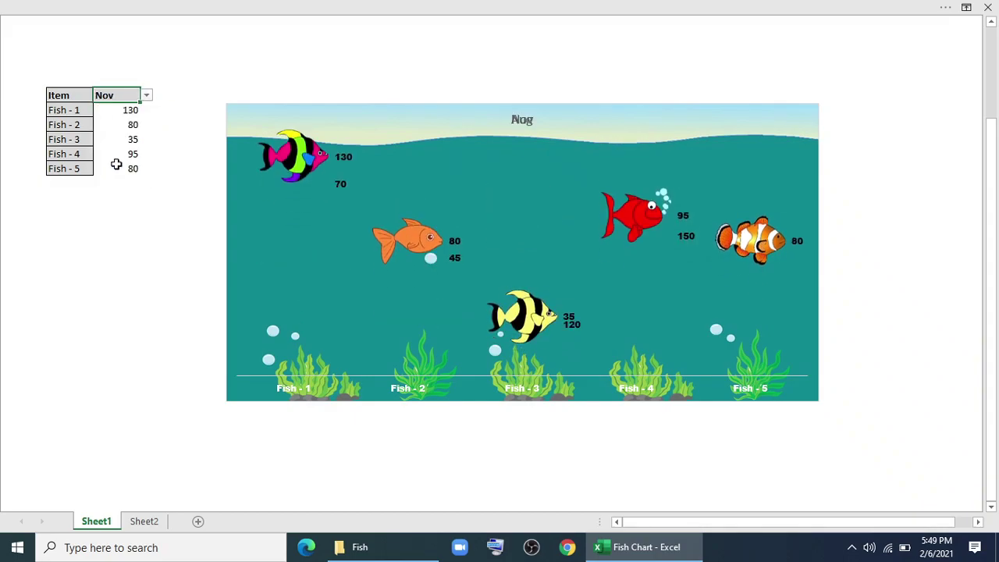
pyautogui.click(147, 96)
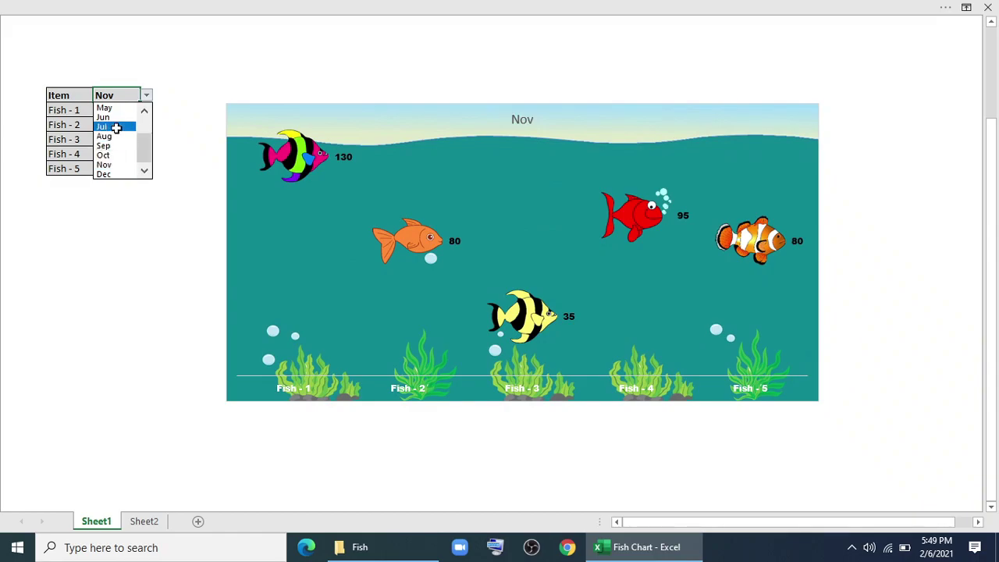
pyautogui.click(117, 126)
pyautogui.click(147, 96)
pyautogui.moveTo(146, 153); pyautogui.dragTo(134, 127)
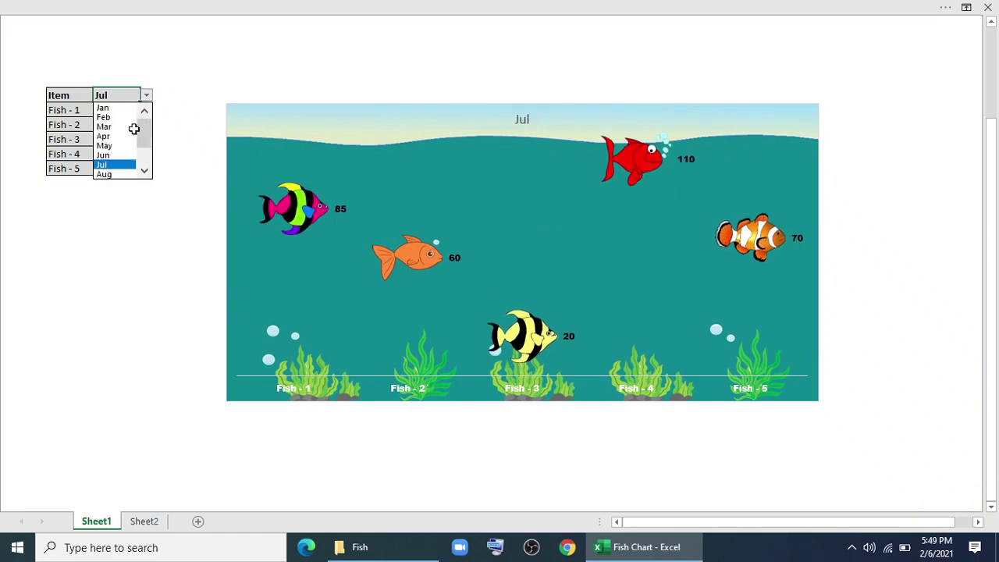
pyautogui.click(118, 135)
pyautogui.click(147, 95)
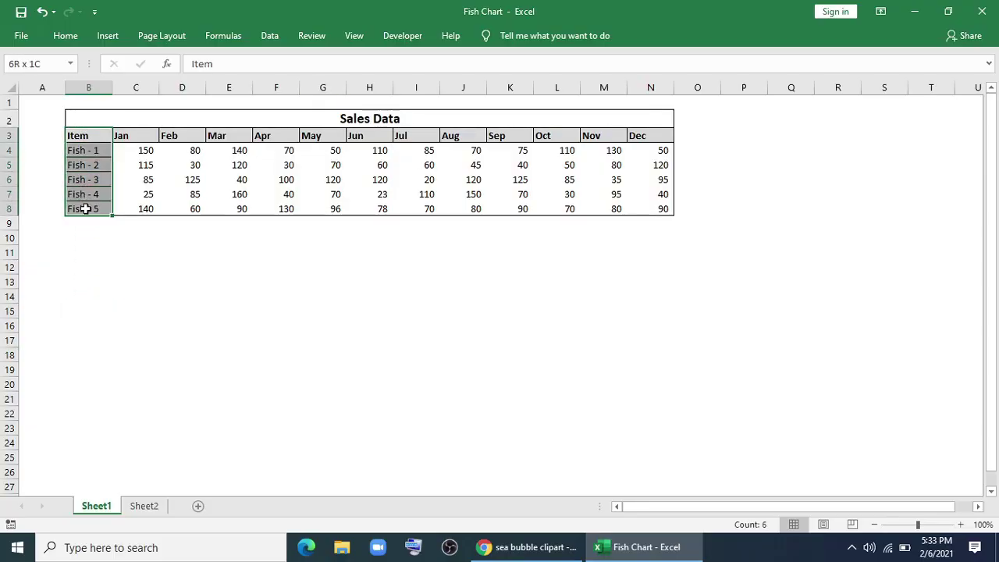
# Copy the Item column B3:B8 of the Sales Data table to B15 as the start of a lookup table.
pyautogui.hotkey('ctrl', 'c')
pyautogui.click(78, 310)
pyautogui.hotkey('ctrl', 'v')
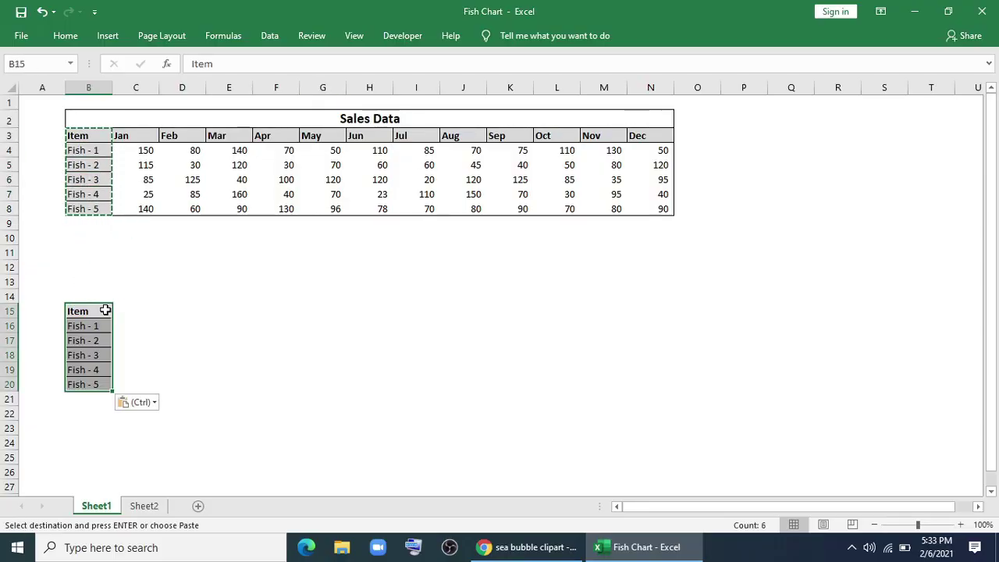
# Add a data validation list to C15 with the month headers =$C$3:$N$3 as its source, and choose Apr.
pyautogui.click(125, 310)
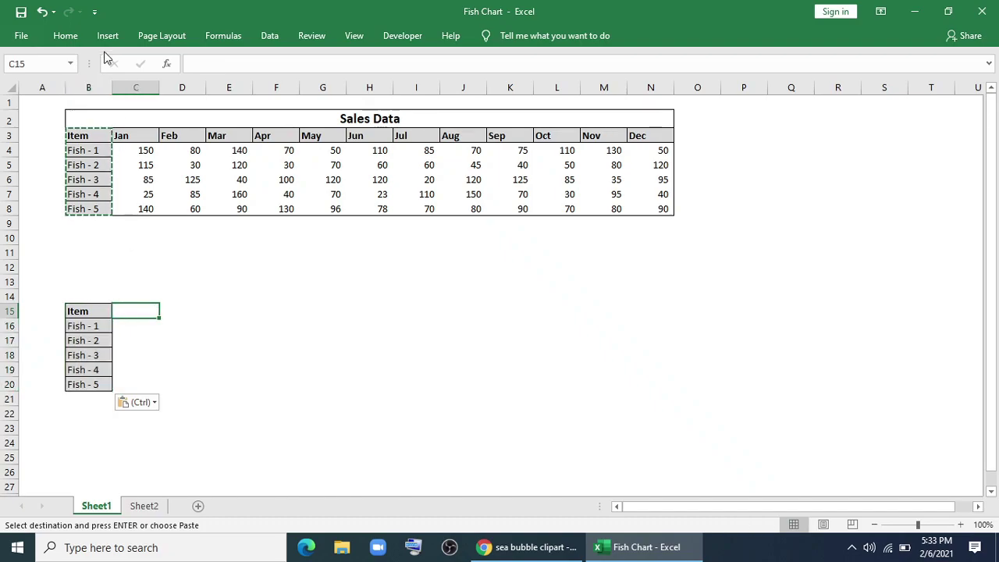
pyautogui.doubleClick(65, 36)
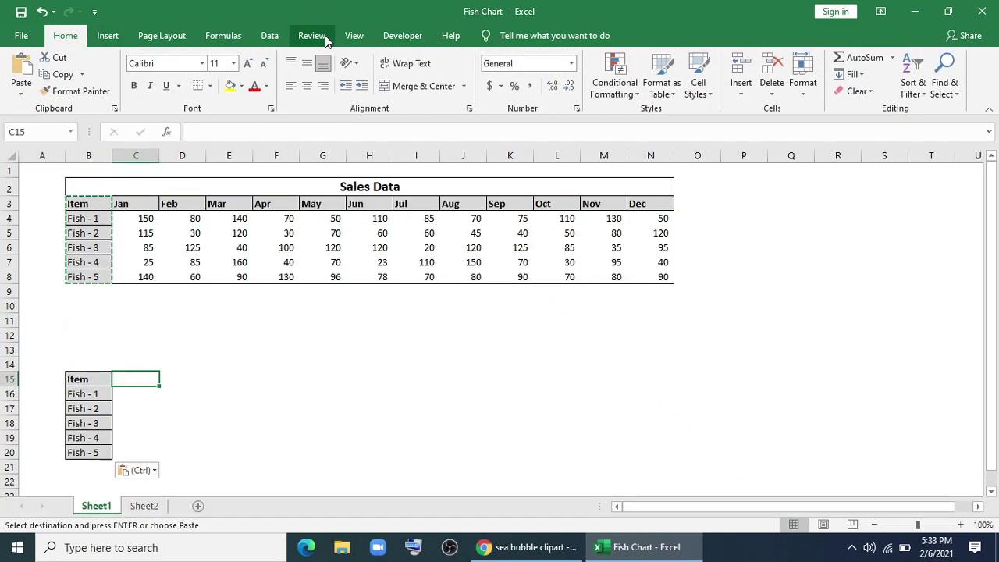
pyautogui.click(269, 37)
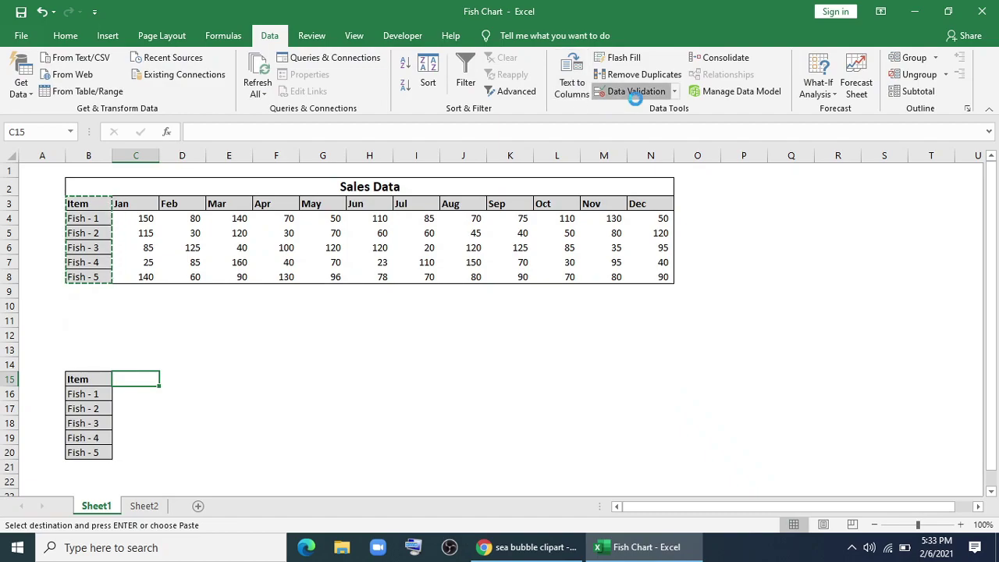
pyautogui.click(630, 91)
pyautogui.click(702, 147)
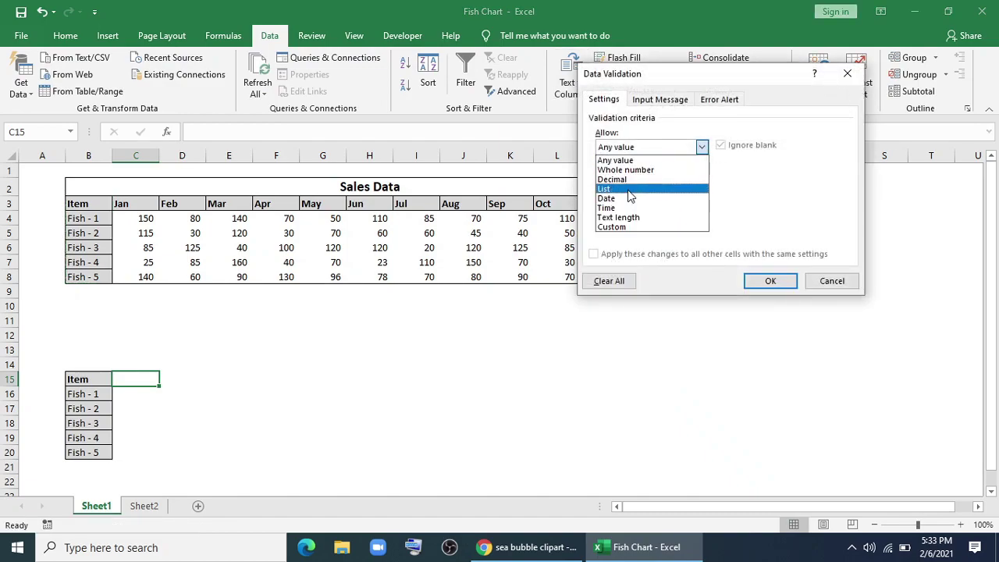
pyautogui.click(640, 191)
pyautogui.click(786, 206)
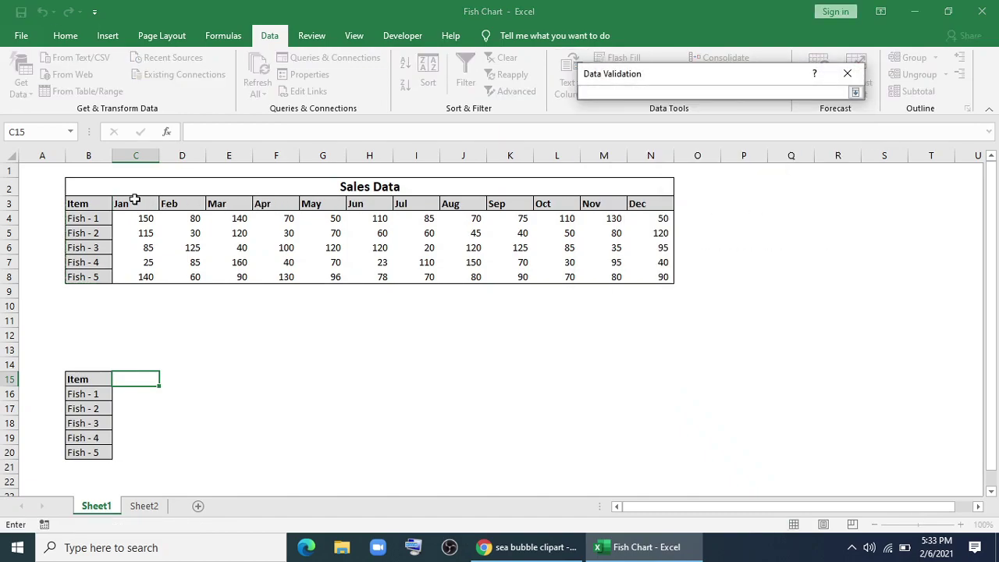
pyautogui.moveTo(129, 204); pyautogui.dragTo(647, 204)
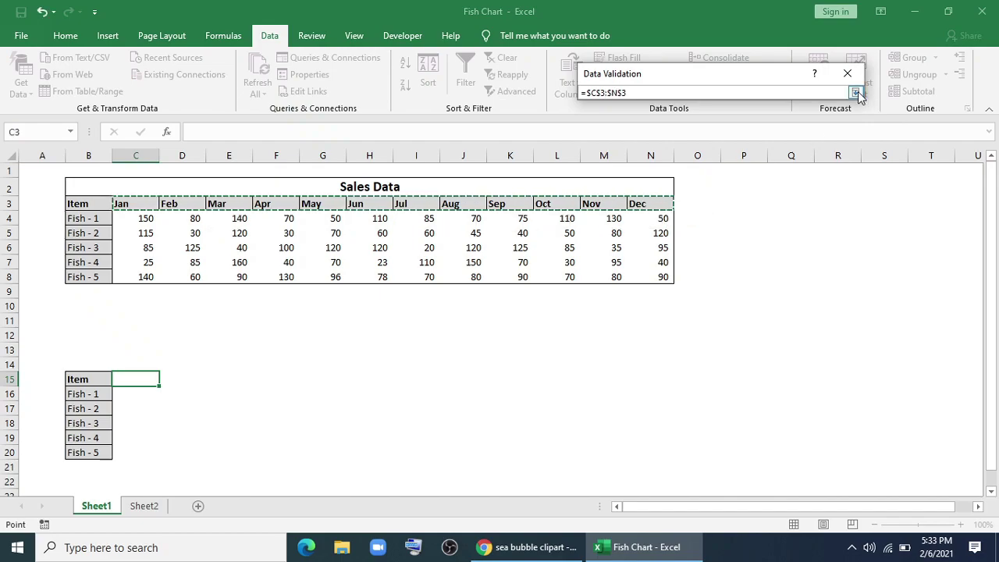
pyautogui.click(856, 92)
pyautogui.click(770, 281)
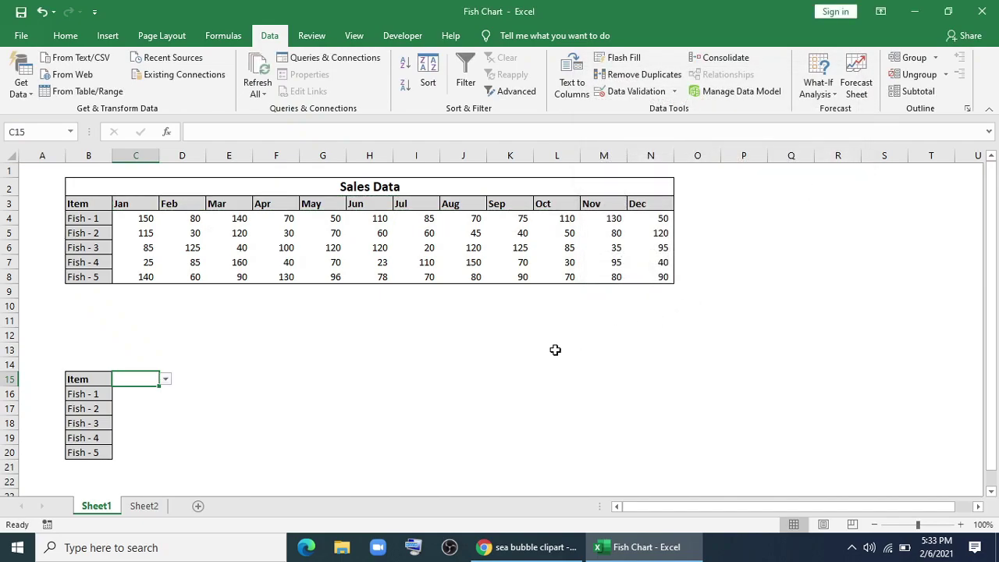
pyautogui.click(165, 382)
pyautogui.click(136, 421)
# Begin an INDEX formula in C16 for Fish - 1 with the absolute sales range $C$4:$N$8 as its array.
pyautogui.click(141, 391)
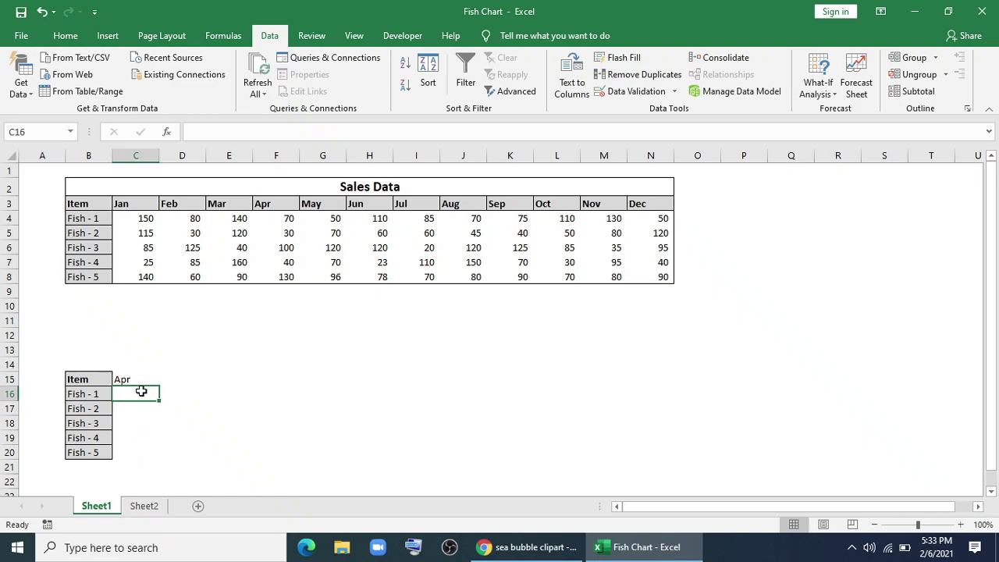
pyautogui.write('=index')
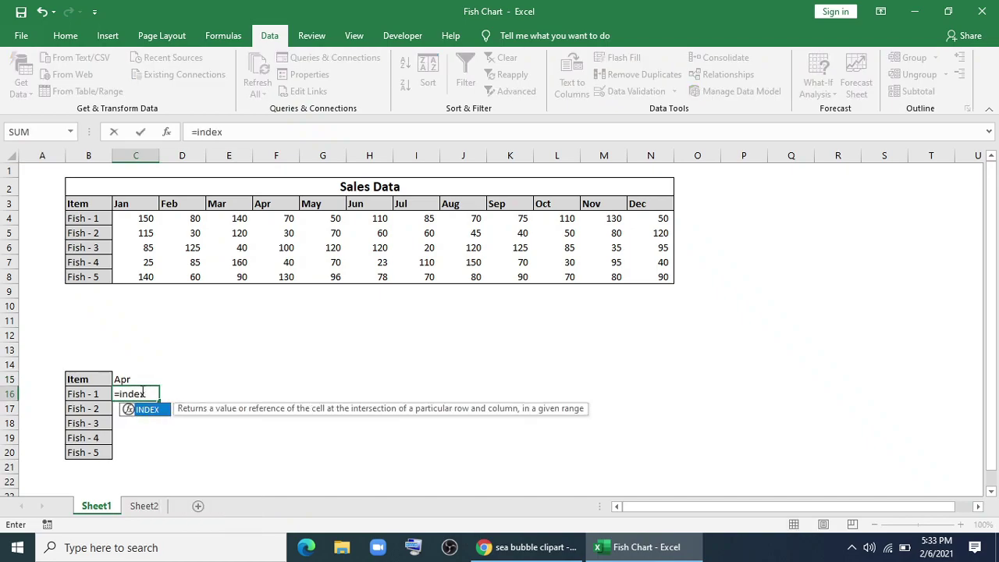
pyautogui.press('Tab')
pyautogui.moveTo(139, 221)
pyautogui.mouseDown()
pyautogui.moveTo(348, 255)
pyautogui.moveTo(662, 257)
pyautogui.moveTo(665, 273)
pyautogui.mouseUp()
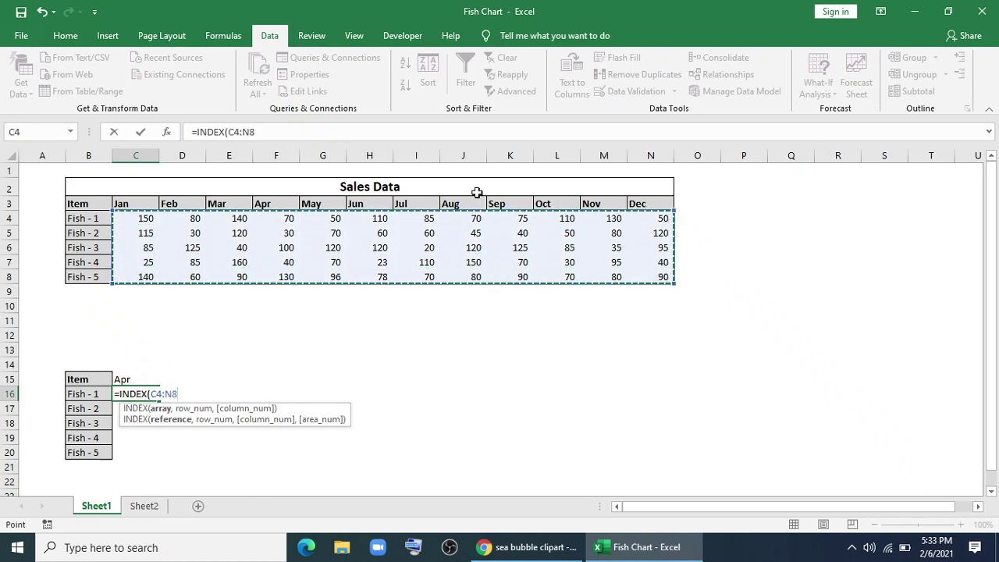
pyautogui.press('F4')
pyautogui.write(',')
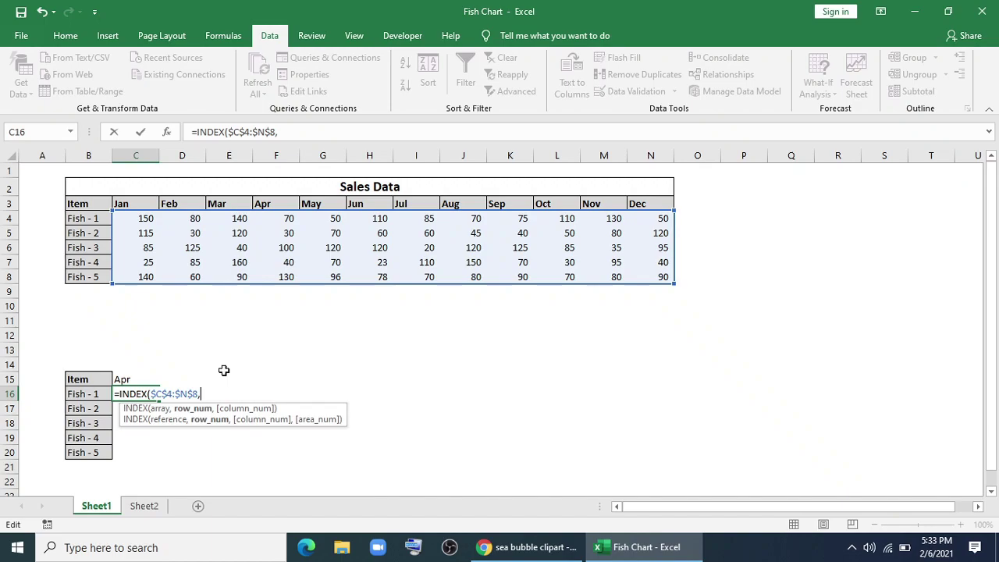
# Add MATCH(B16,$B$4:$B$8,0) as the row number argument of the INDEX formula.
pyautogui.write('match')
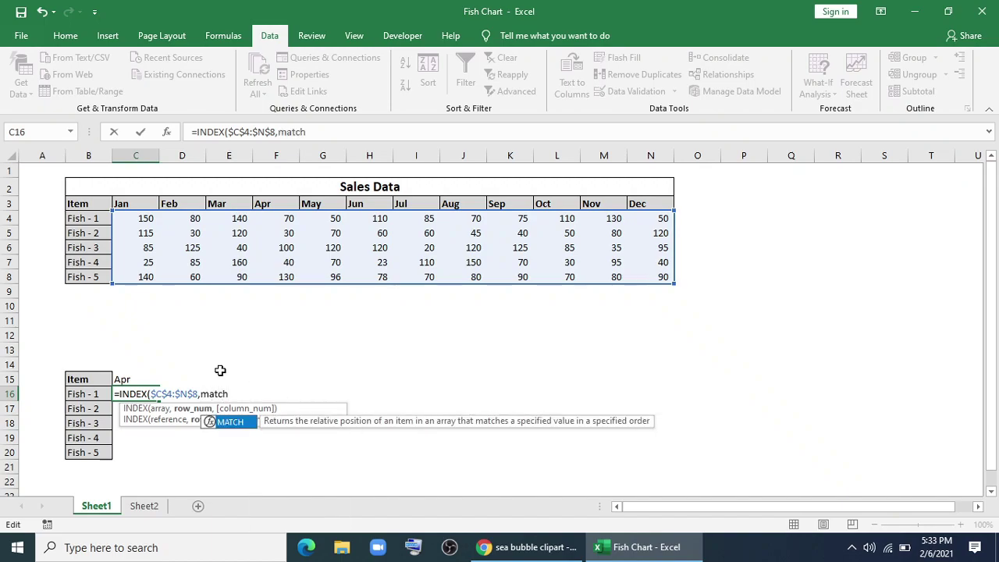
pyautogui.press('Tab')
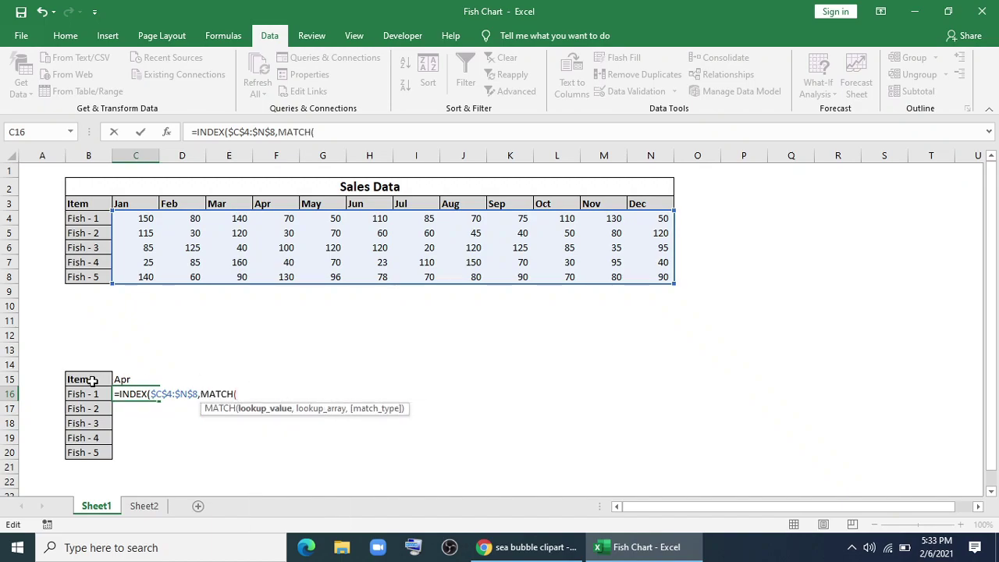
pyautogui.click(84, 393)
pyautogui.write(',')
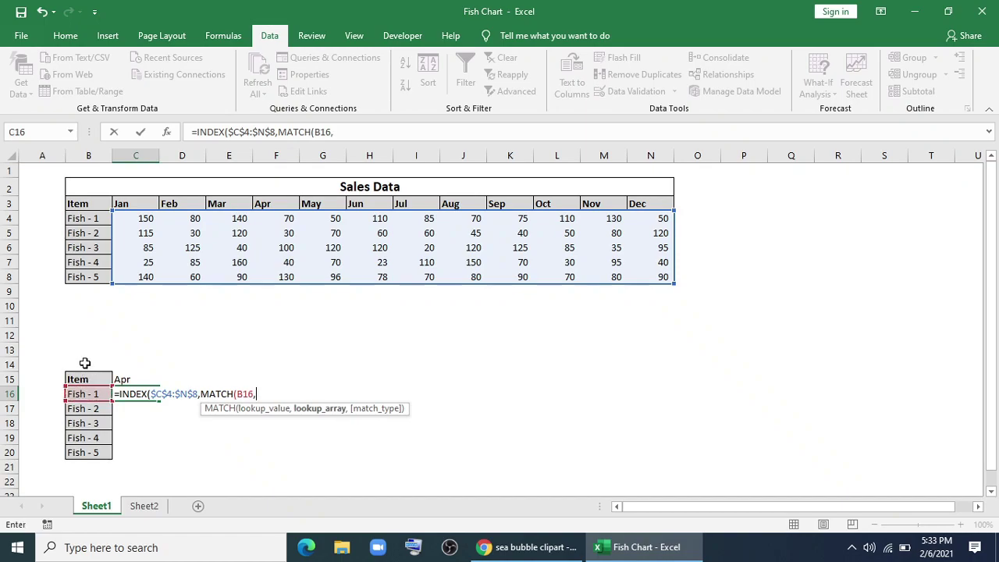
pyautogui.moveTo(84, 219); pyautogui.dragTo(83, 276)
pyautogui.press('F4')
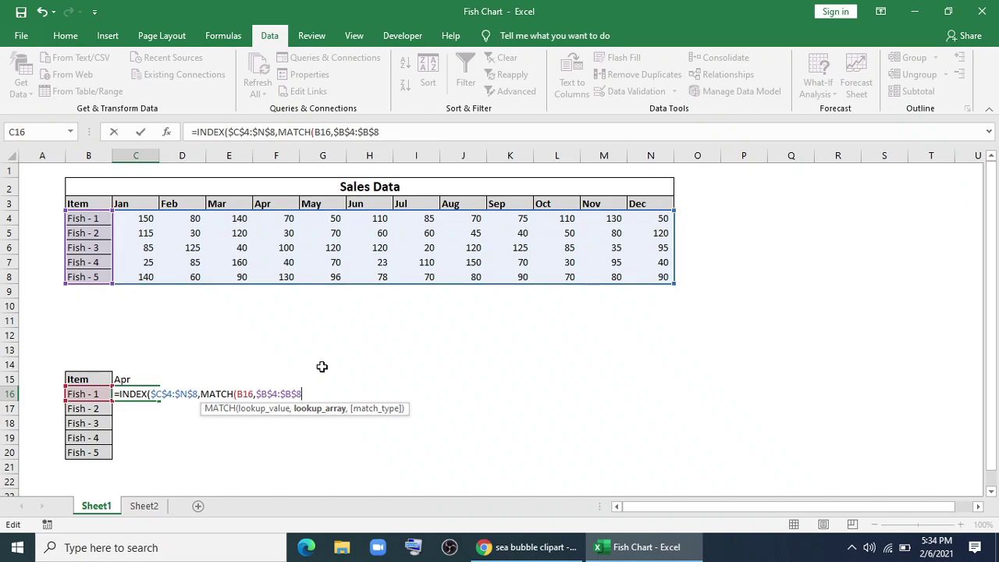
pyautogui.write(',0')
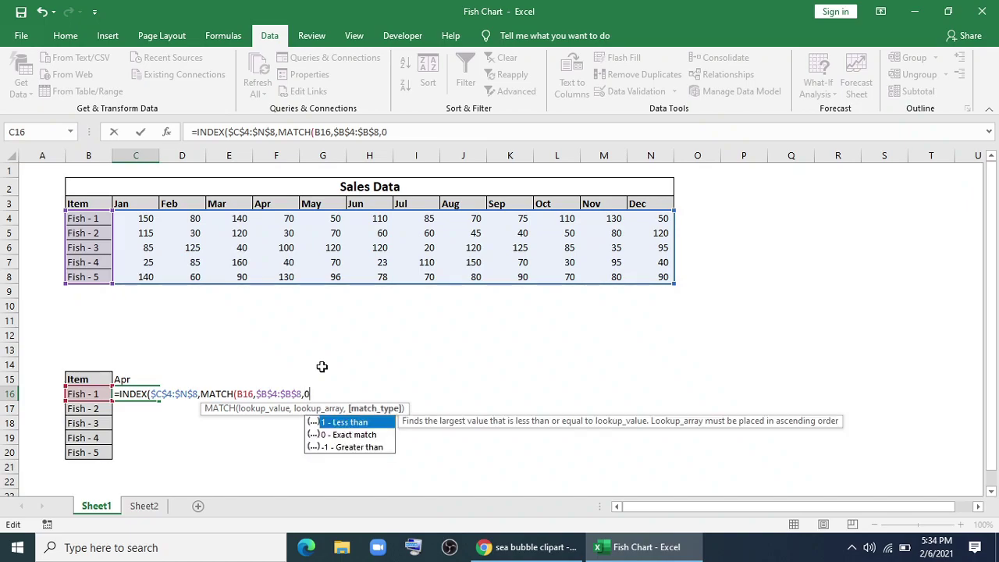
pyautogui.write('),')
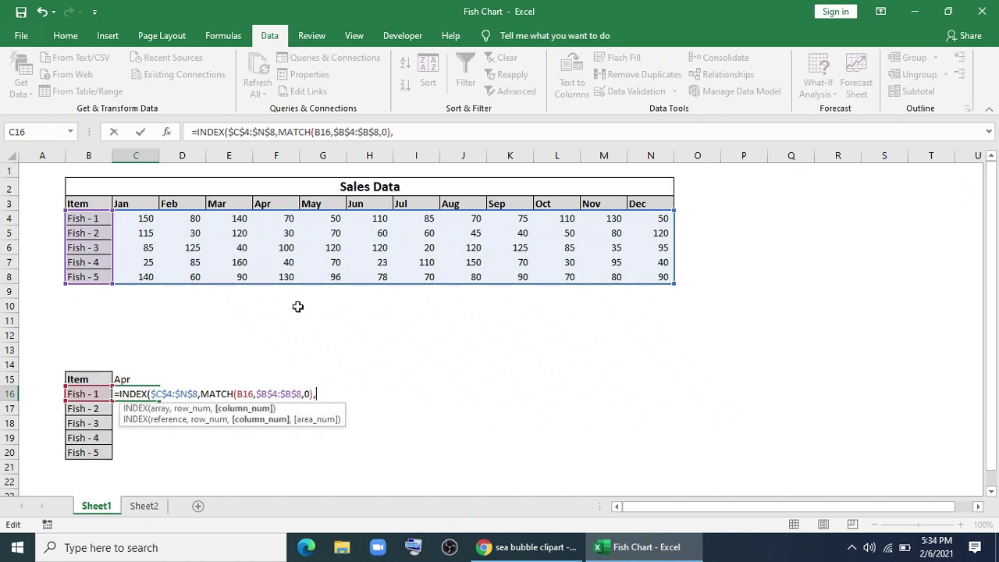
# Add MATCH($C$15,$C$3:$N$3,0) as the column number argument and enter the completed INDEX formula in C16.
pyautogui.write('match')
pyautogui.press('Tab')
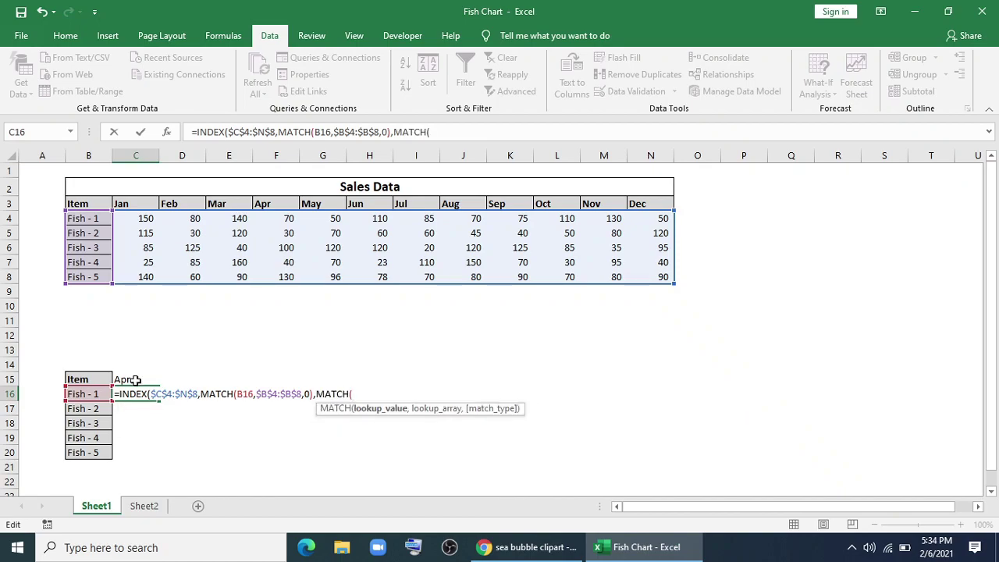
pyautogui.click(136, 381)
pyautogui.click(387, 394)
pyautogui.press('F4')
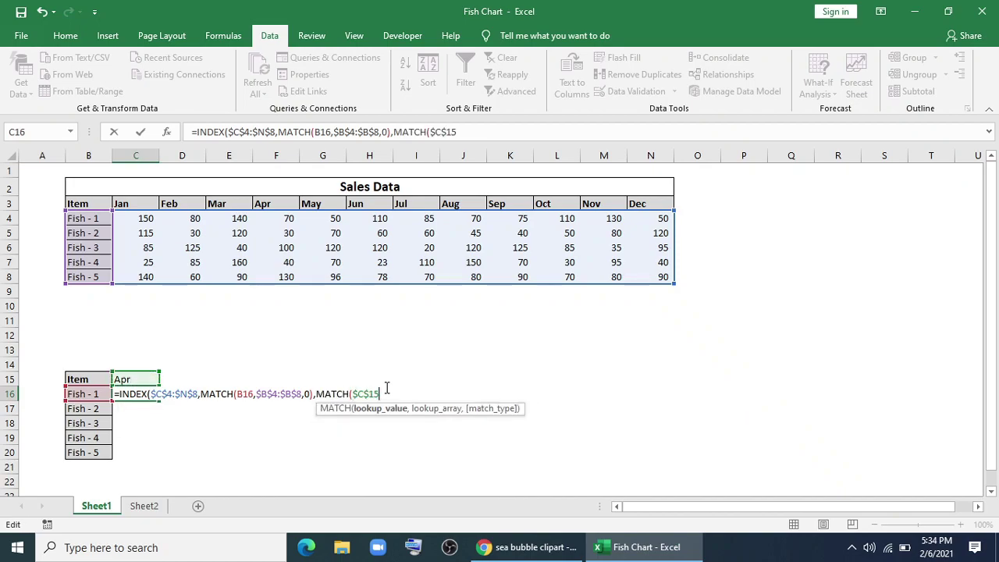
pyautogui.write(',')
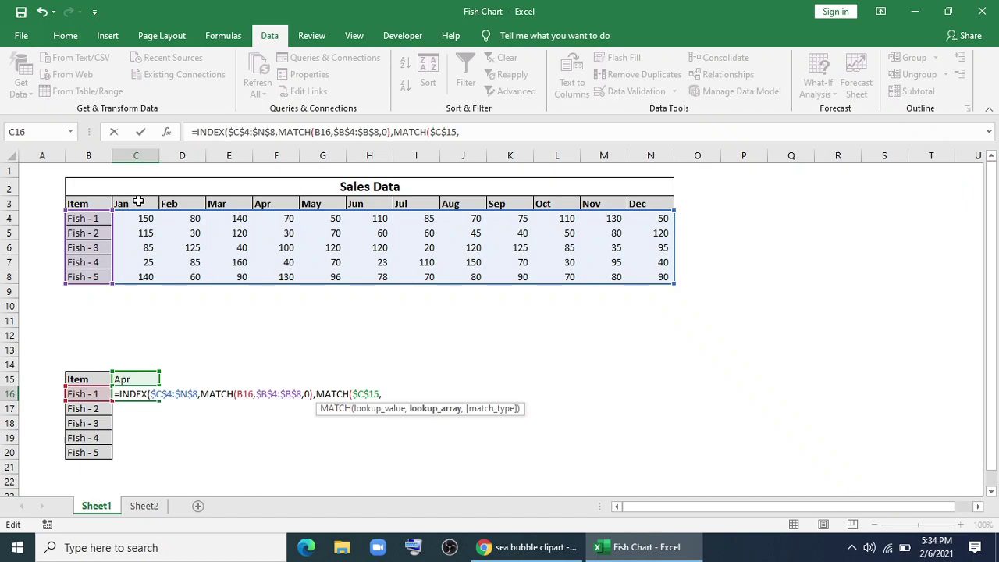
pyautogui.moveTo(138, 202); pyautogui.dragTo(647, 205)
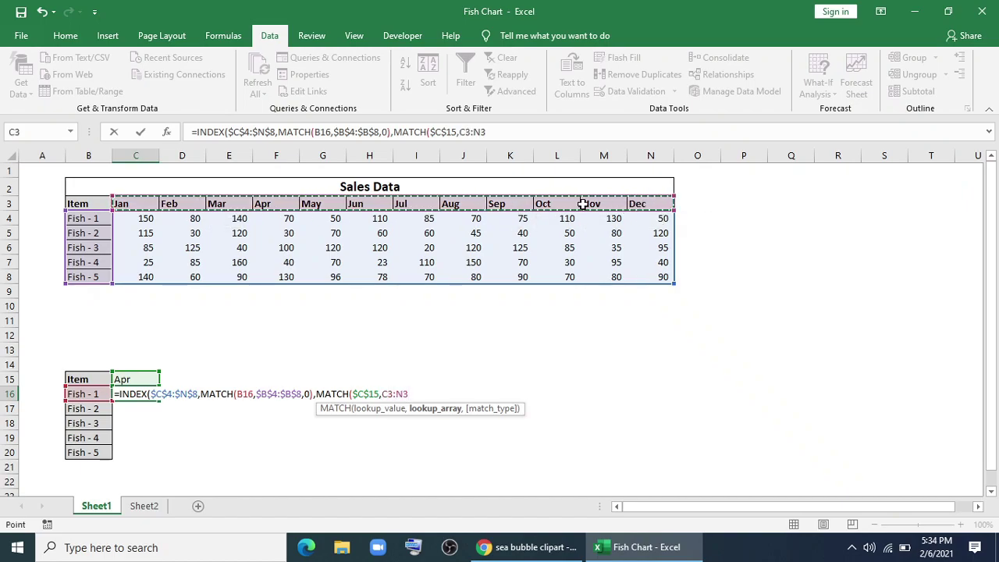
pyautogui.press('F4')
pyautogui.write(',')
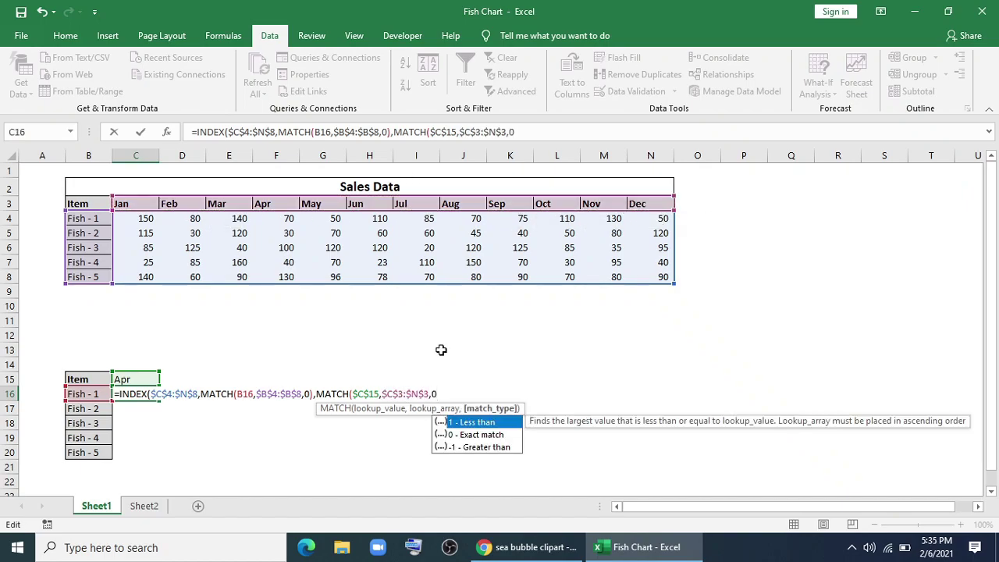
pyautogui.write('0))')
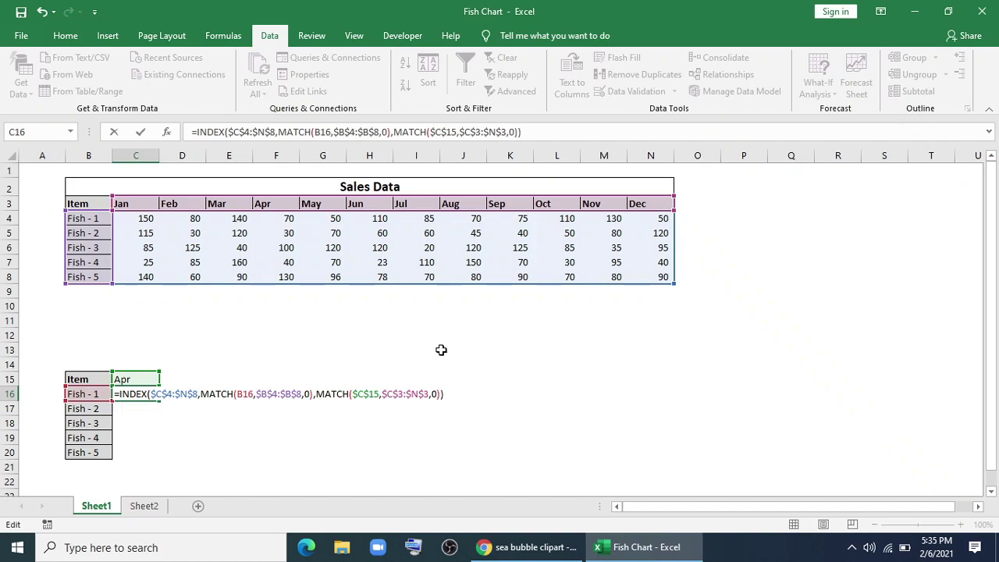
pyautogui.press('Return')
# Fill the C16 formula down to C20 for the remaining fish items.
pyautogui.click(145, 393)
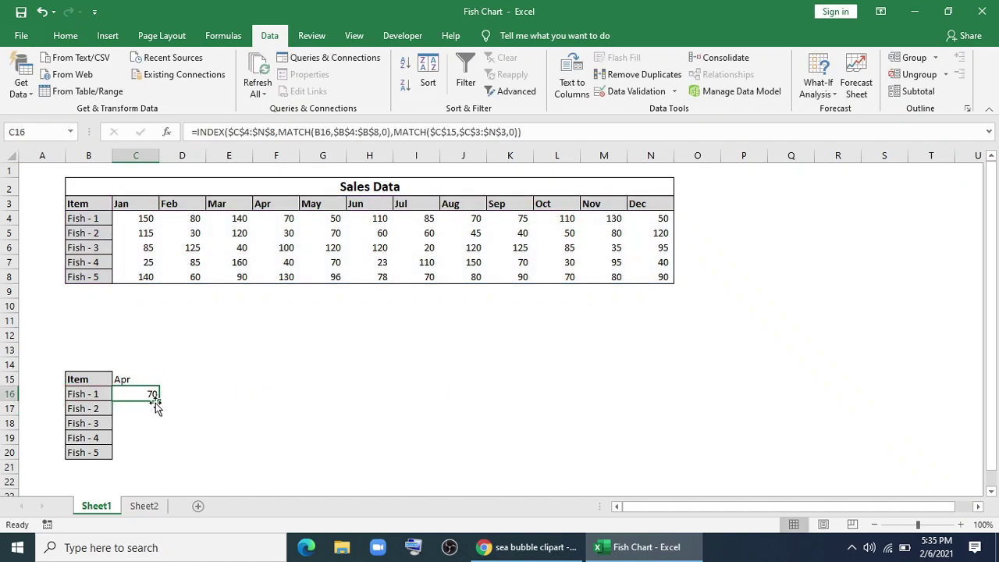
pyautogui.moveTo(156, 401); pyautogui.dragTo(160, 459)
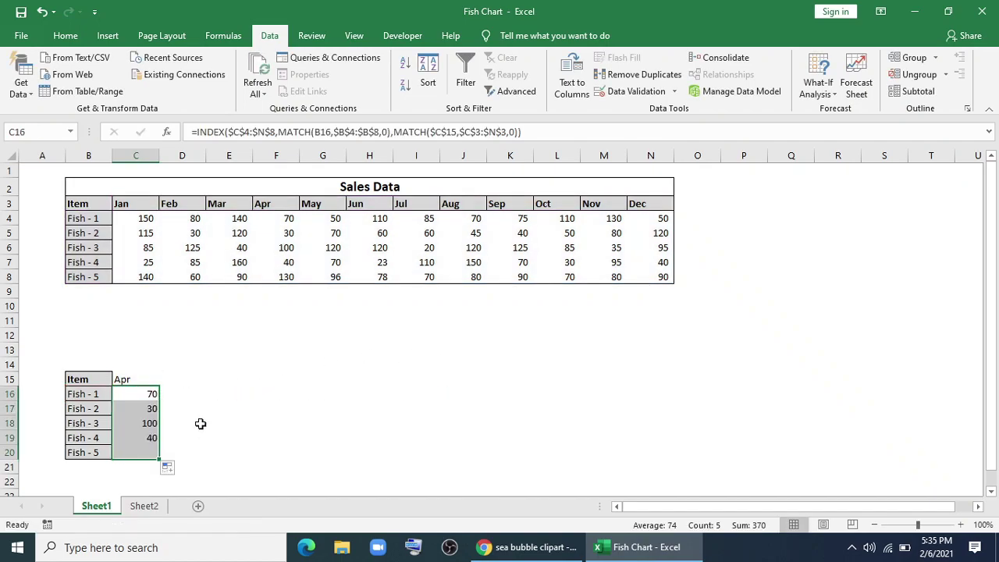
# Copy the formatting of the Item header in B15 onto the month cell C15.
pyautogui.click(93, 378)
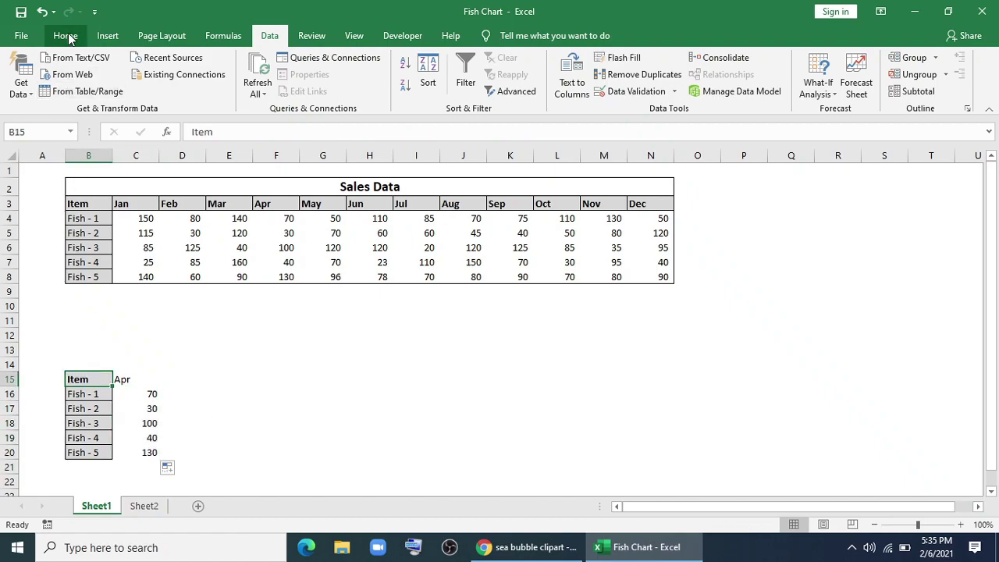
pyautogui.click(66, 35)
pyautogui.click(76, 91)
pyautogui.click(134, 379)
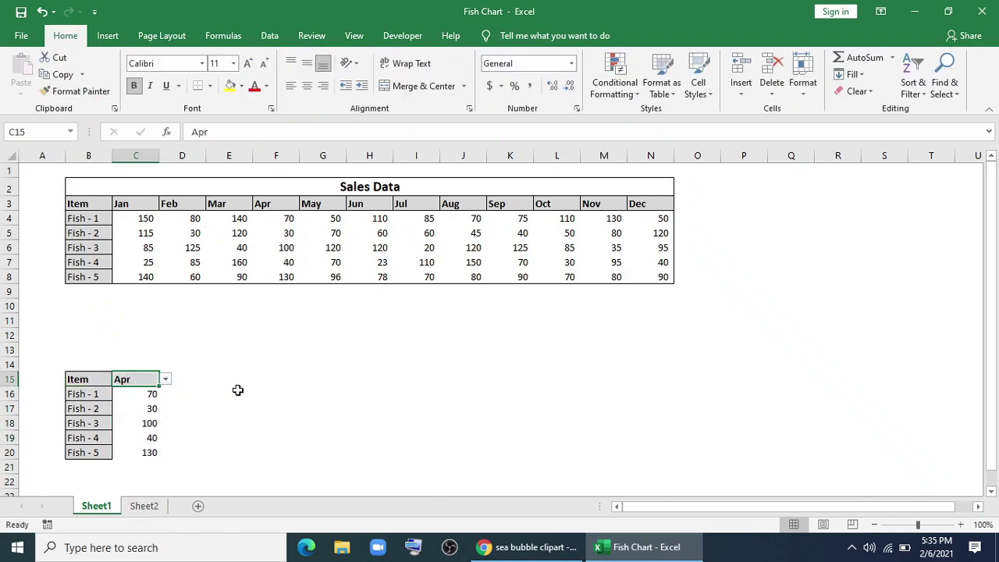
pyautogui.click(264, 409)
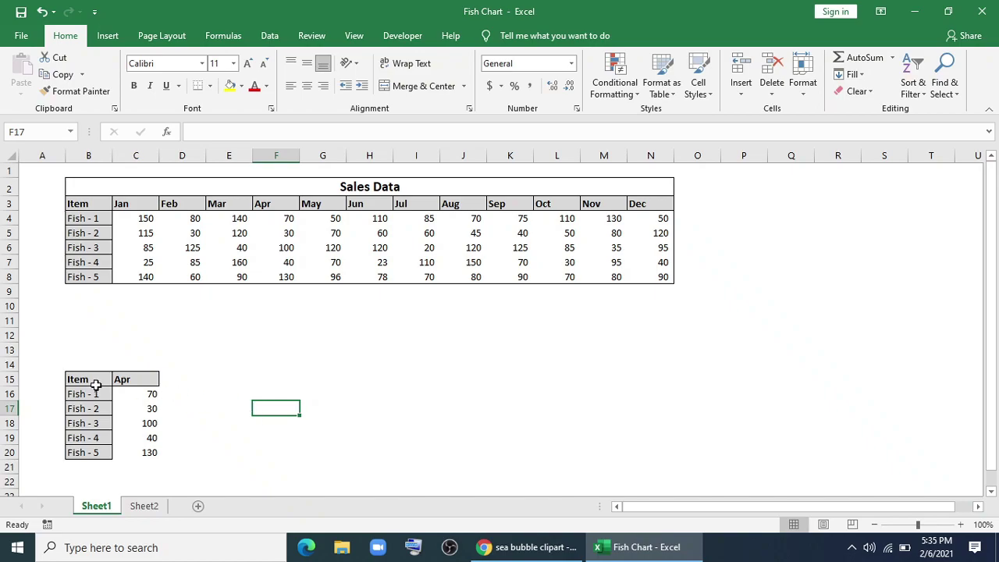
# Insert a 2-D line chart with markers from B16:C20 and place it to the right of the lookup table.
pyautogui.moveTo(90, 393); pyautogui.dragTo(141, 453)
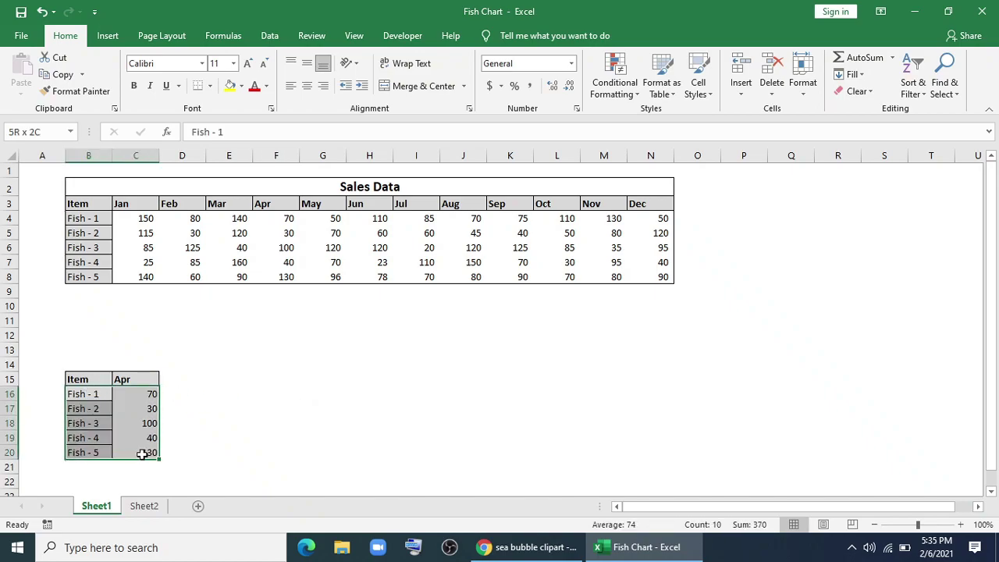
pyautogui.click(108, 36)
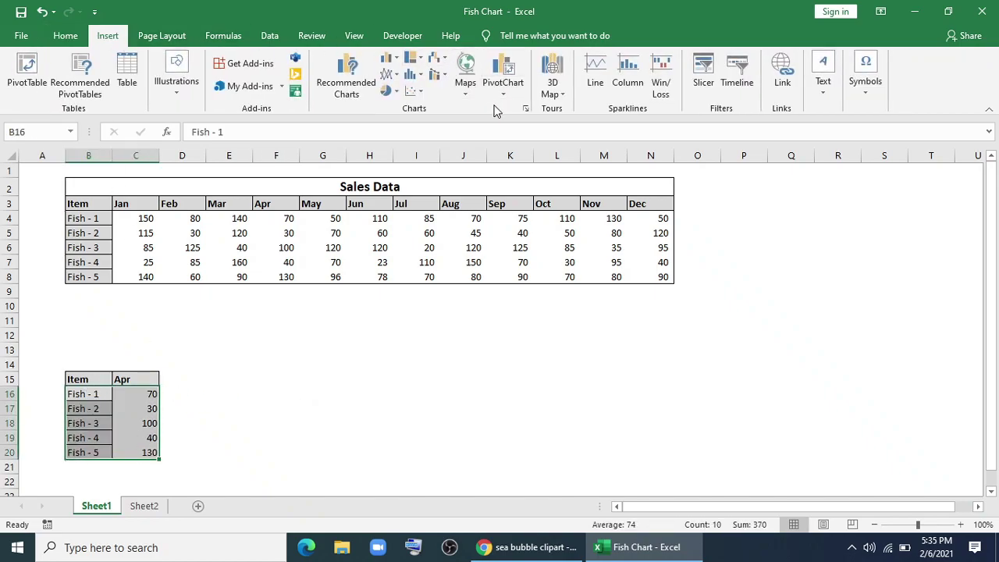
pyautogui.click(388, 74)
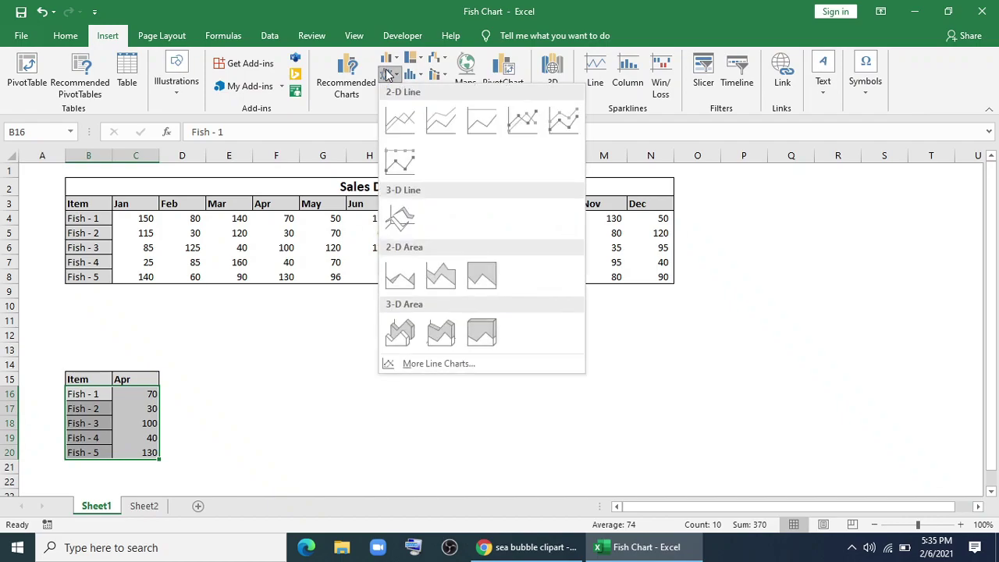
pyautogui.click(525, 130)
pyautogui.moveTo(530, 228); pyautogui.dragTo(451, 250)
# Delete the vertical axis and the horizontal gridlines from the line chart.
pyautogui.click(262, 327)
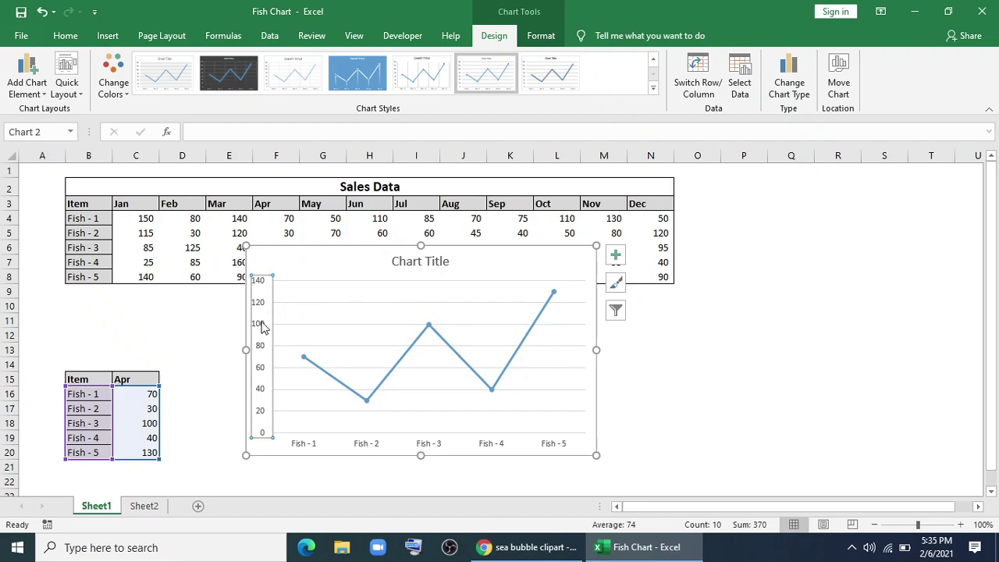
pyautogui.press('Delete')
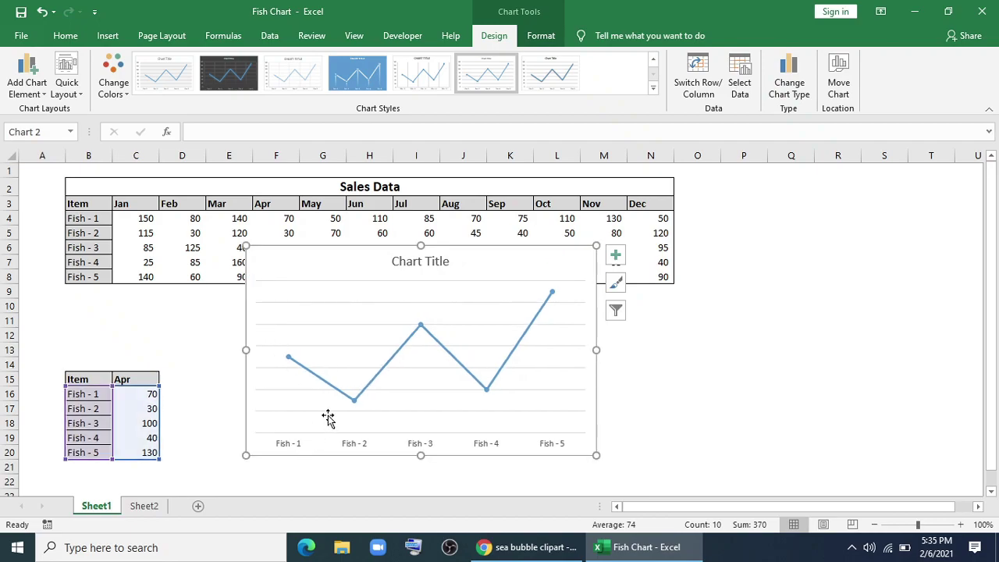
pyautogui.press('Delete')
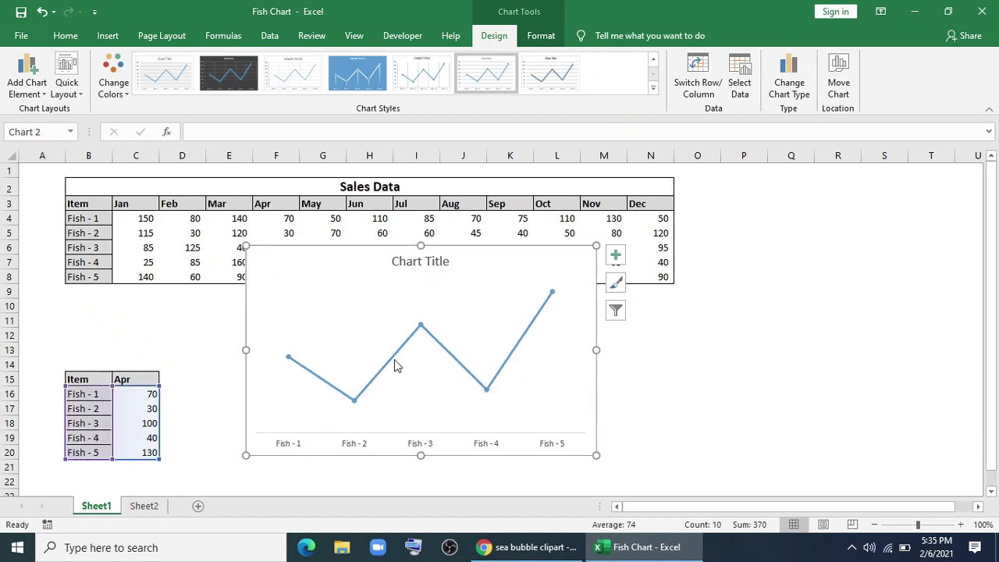
# Fill the chart area with the underwater scene picture with seaweed from the Desktop folder.
pyautogui.rightClick(515, 256)
pyautogui.press('Escape')
pyautogui.hotkey('ctrl', '1')
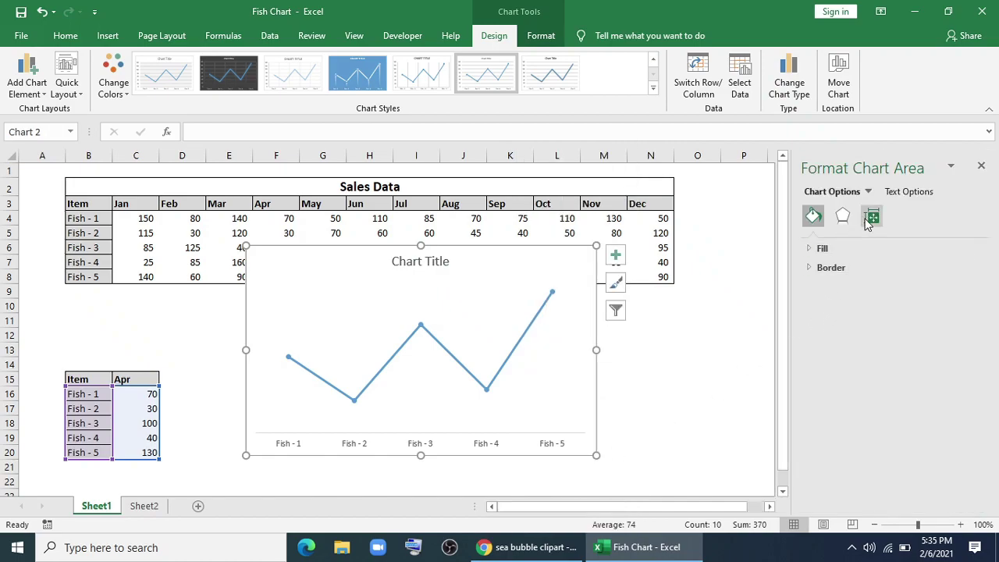
pyautogui.click(819, 248)
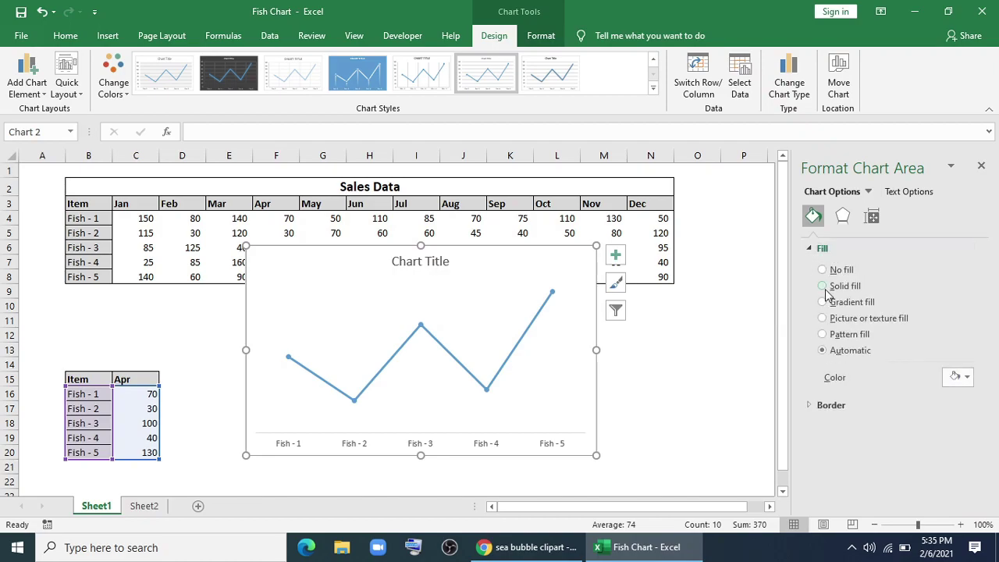
pyautogui.click(823, 319)
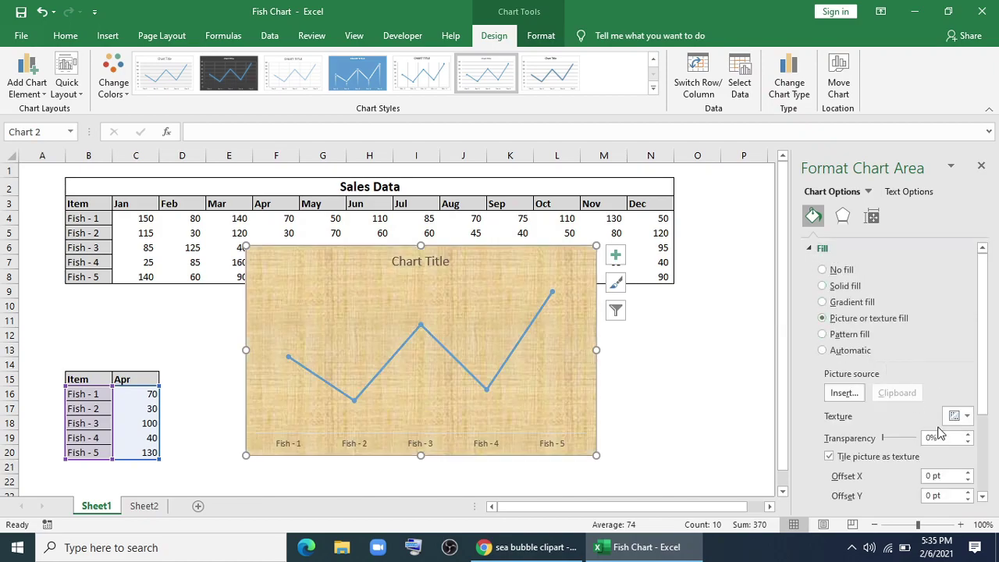
pyautogui.click(858, 394)
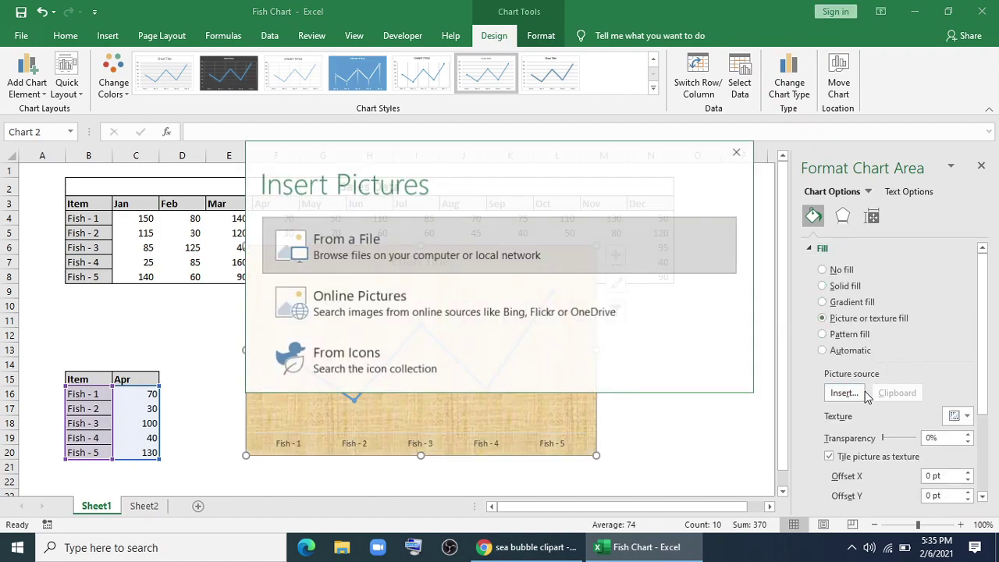
pyautogui.click(480, 253)
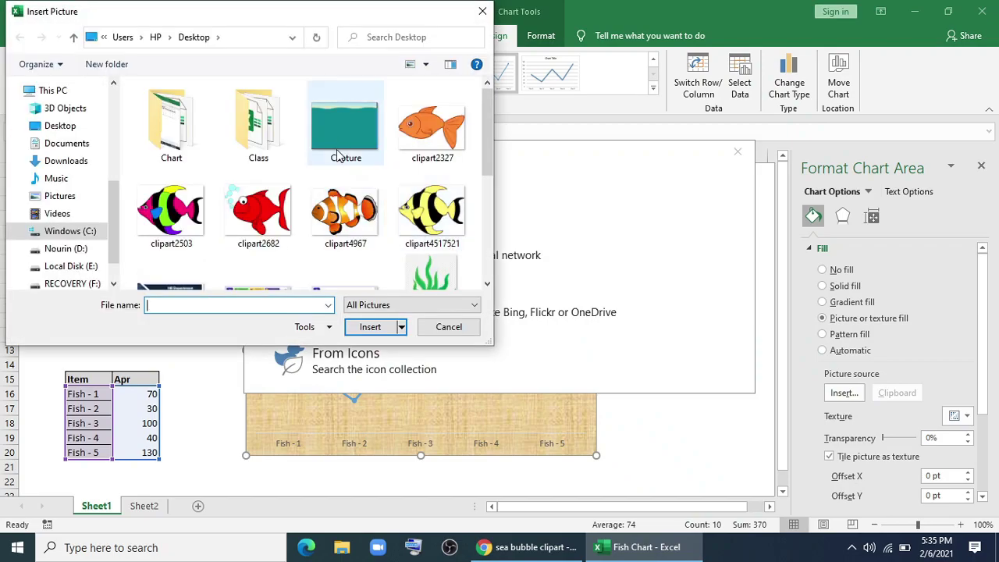
pyautogui.scroll(-4, 337, 160)
pyautogui.click(353, 231)
pyautogui.click(367, 327)
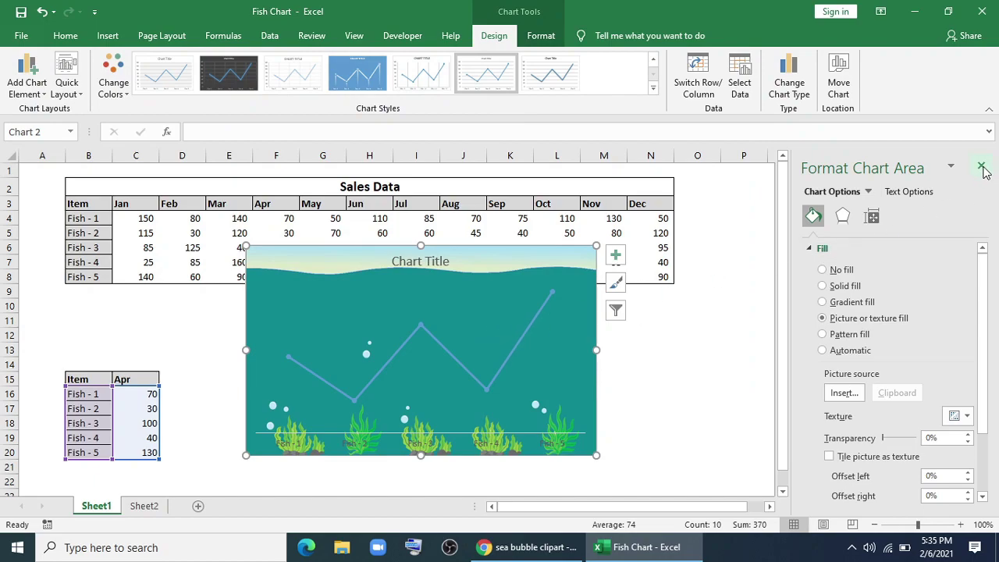
pyautogui.click(982, 167)
# Set the chart's line series to No Outline so that only the markers are drawn.
pyautogui.click(524, 338)
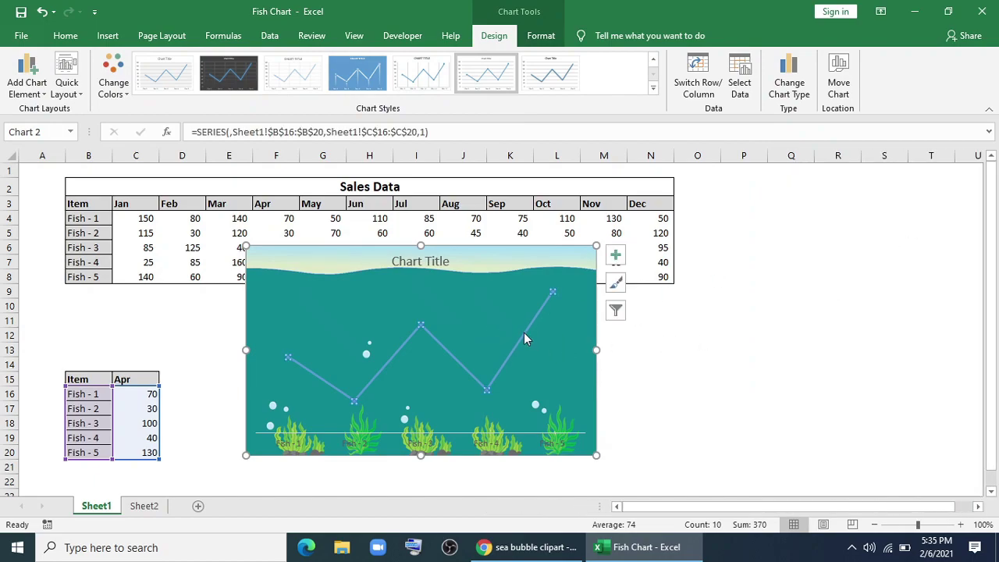
pyautogui.click(541, 35)
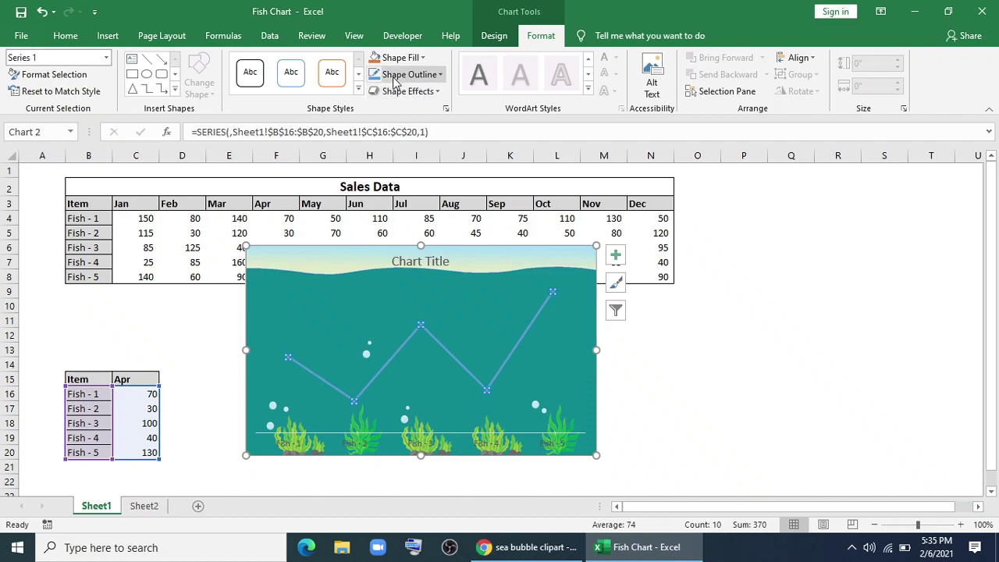
pyautogui.click(398, 75)
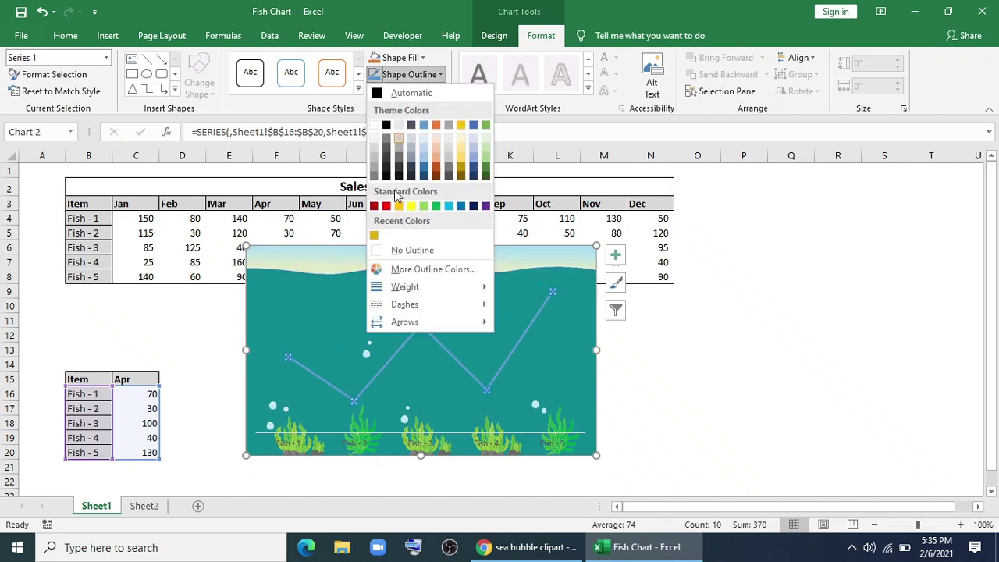
pyautogui.click(405, 258)
pyautogui.click(212, 466)
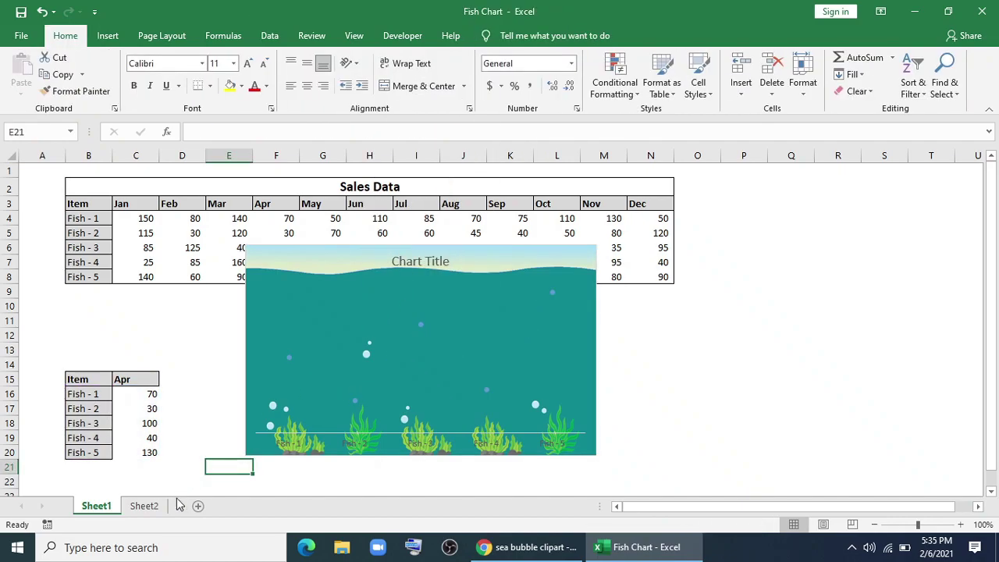
# Copy all five fish pictures from Sheet2 and paste them on Sheet1 in the empty area beside the chart.
pyautogui.click(145, 506)
pyautogui.click(152, 263)
pyautogui.keyDown('ctrl'); pyautogui.click(232, 271); pyautogui.keyUp('ctrl')
pyautogui.keyDown('ctrl'); pyautogui.click(248, 344); pyautogui.keyUp('ctrl')
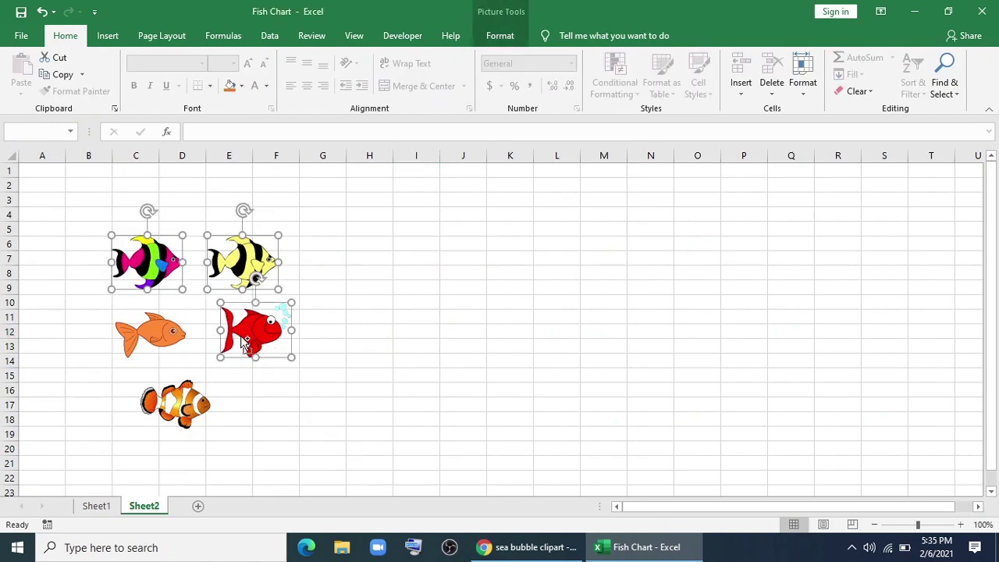
pyautogui.keyDown('ctrl'); pyautogui.click(166, 335); pyautogui.keyUp('ctrl')
pyautogui.keyDown('ctrl'); pyautogui.click(179, 403); pyautogui.keyUp('ctrl')
pyautogui.hotkey('ctrl', 'c')
pyautogui.click(97, 506)
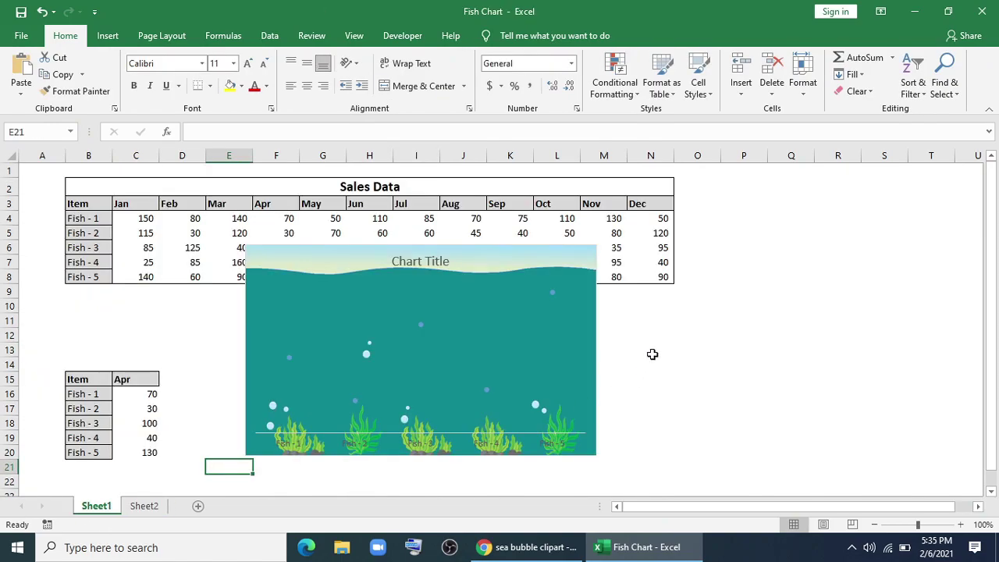
pyautogui.click(742, 297)
pyautogui.hotkey('ctrl', 'v')
pyautogui.click(697, 360)
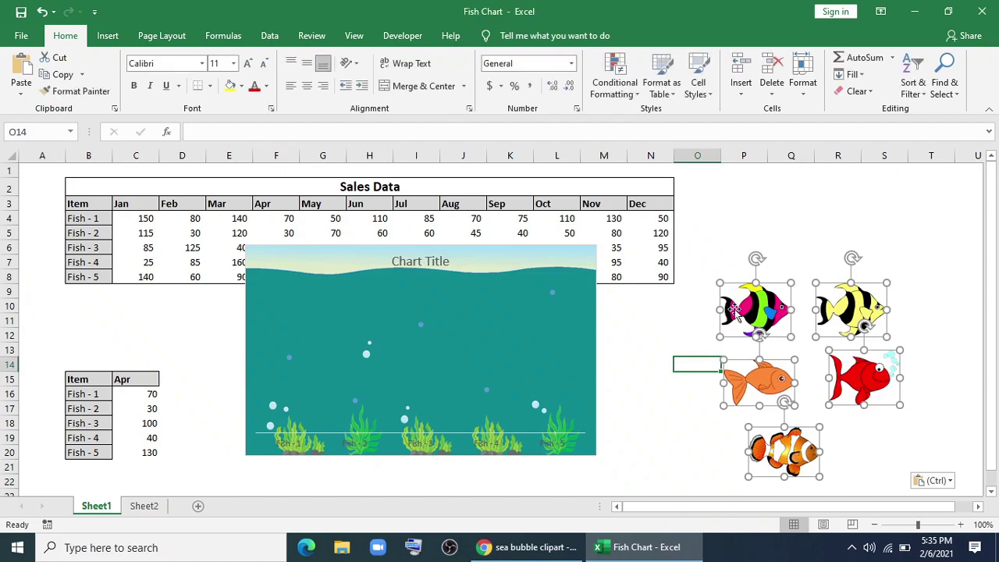
# Paste the pink-and-green striped fish onto the Fish - 1 marker and the plain orange fish onto the Fish - 2 marker.
pyautogui.click(756, 310)
pyautogui.hotkey('ctrl', 'c')
pyautogui.click(291, 363)
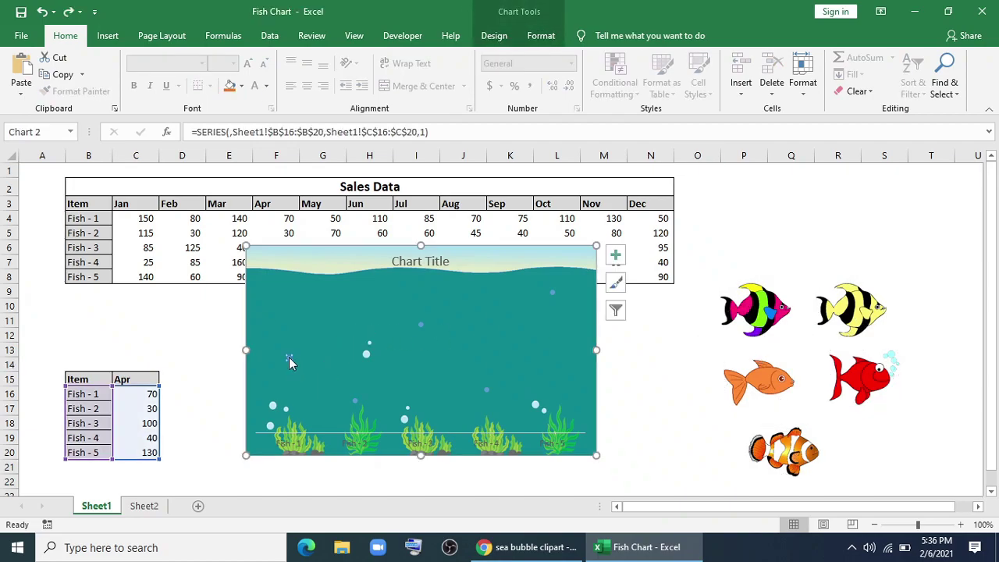
pyautogui.hotkey('ctrl', 'v')
pyautogui.click(776, 391)
pyautogui.click(355, 401)
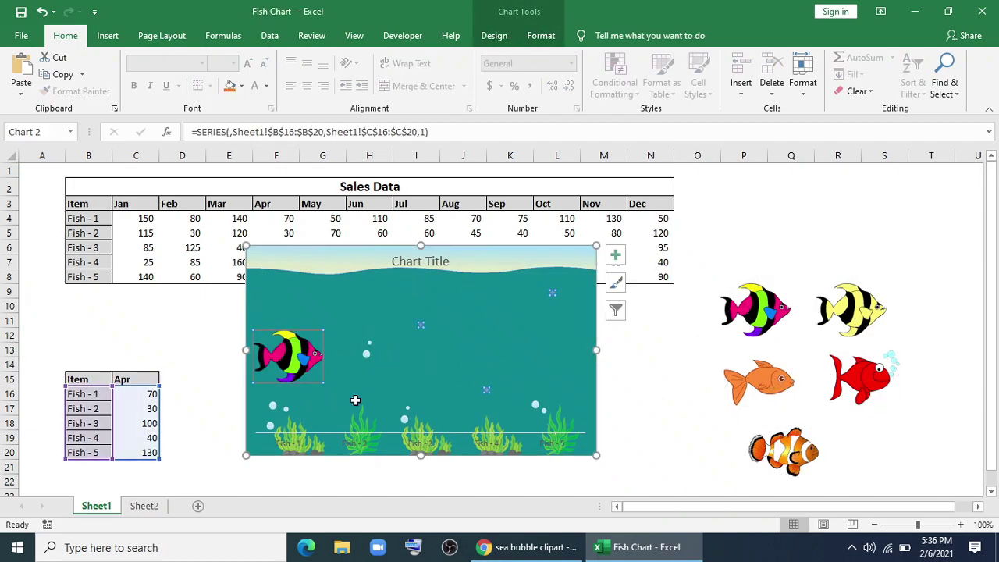
pyautogui.hotkey('ctrl', 'v')
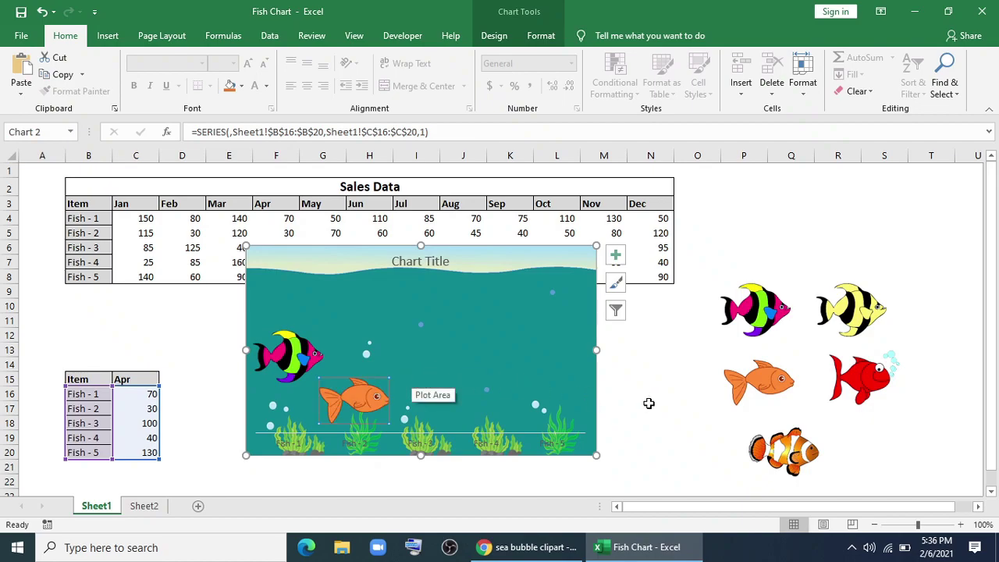
# Paste the yellow-and-black fish onto the Fish - 3 marker and the red fish onto the Fish - 4 marker.
pyautogui.click(843, 314)
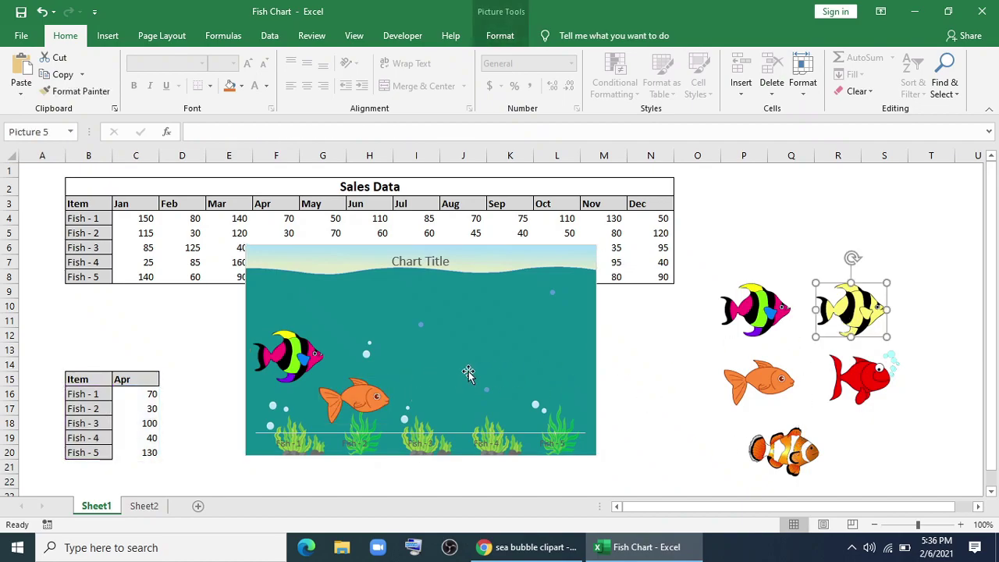
pyautogui.click(420, 324)
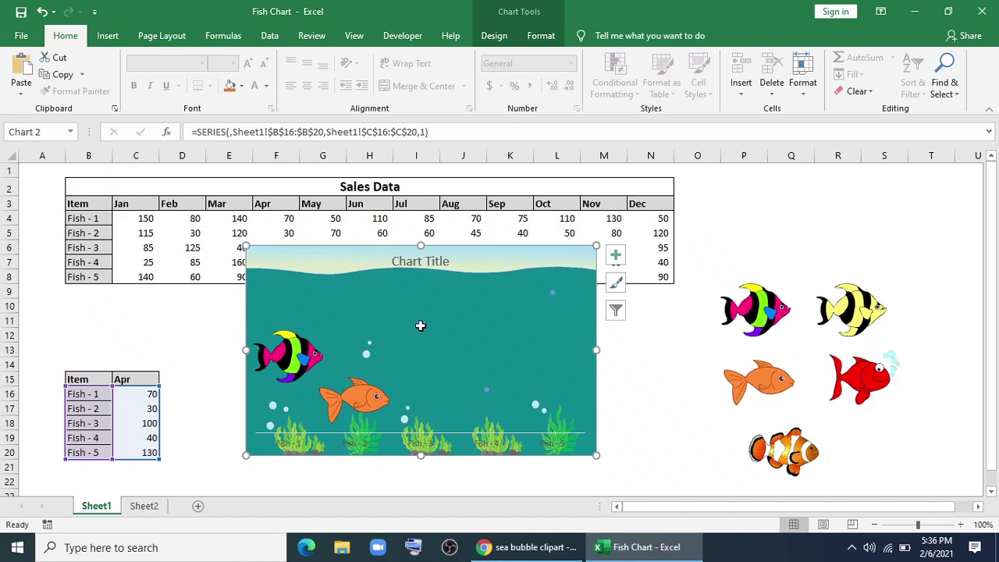
pyautogui.hotkey('ctrl', 'v')
pyautogui.click(859, 388)
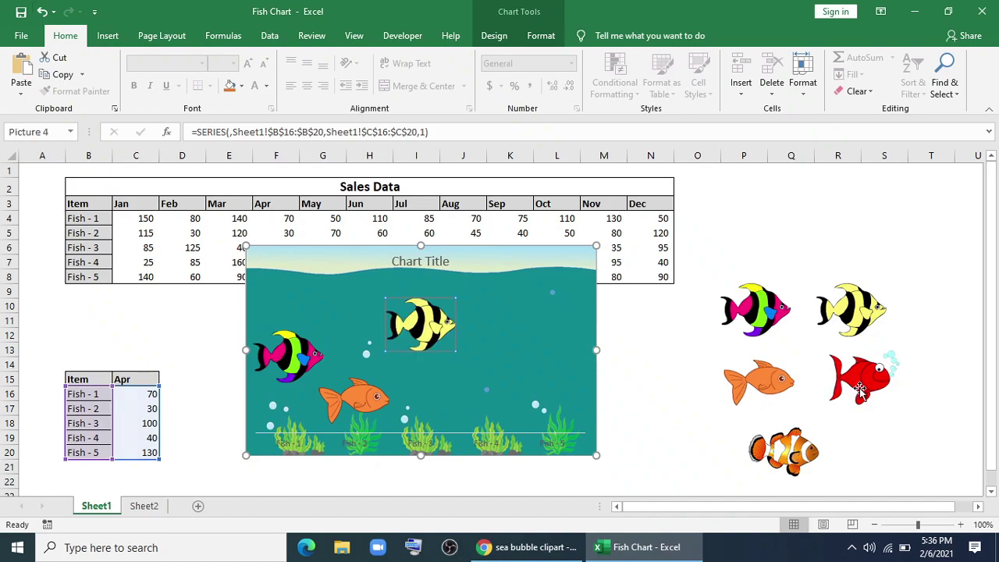
pyautogui.click(489, 388)
pyautogui.hotkey('ctrl', 'v')
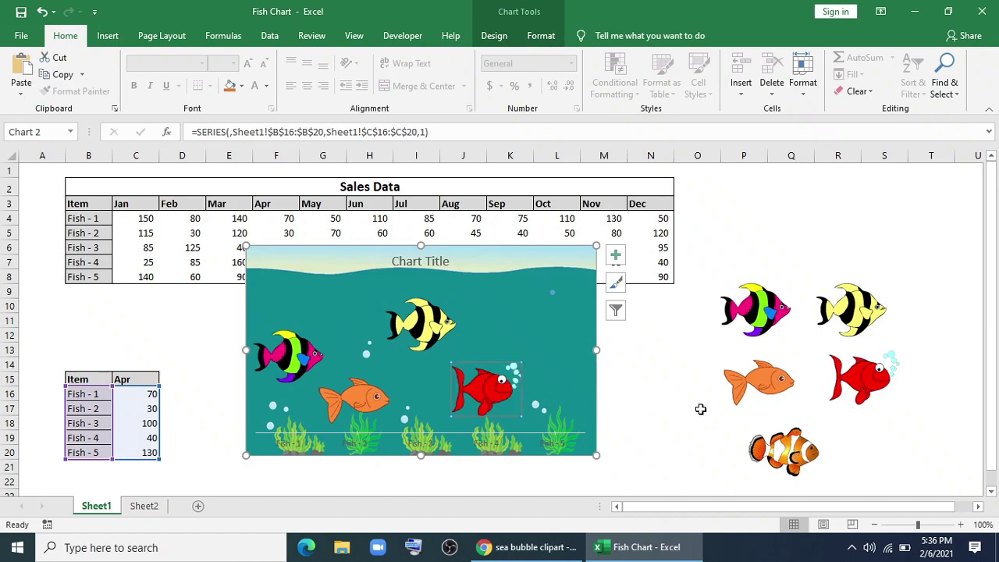
# Paste the orange-and-white clownfish picture onto the Fish - 5 marker.
pyautogui.click(779, 443)
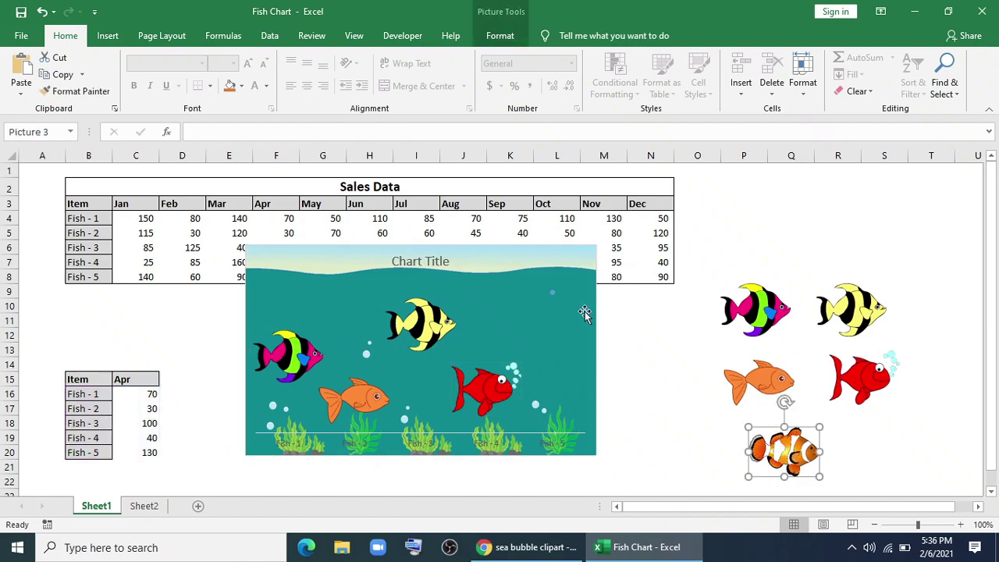
pyautogui.click(553, 292)
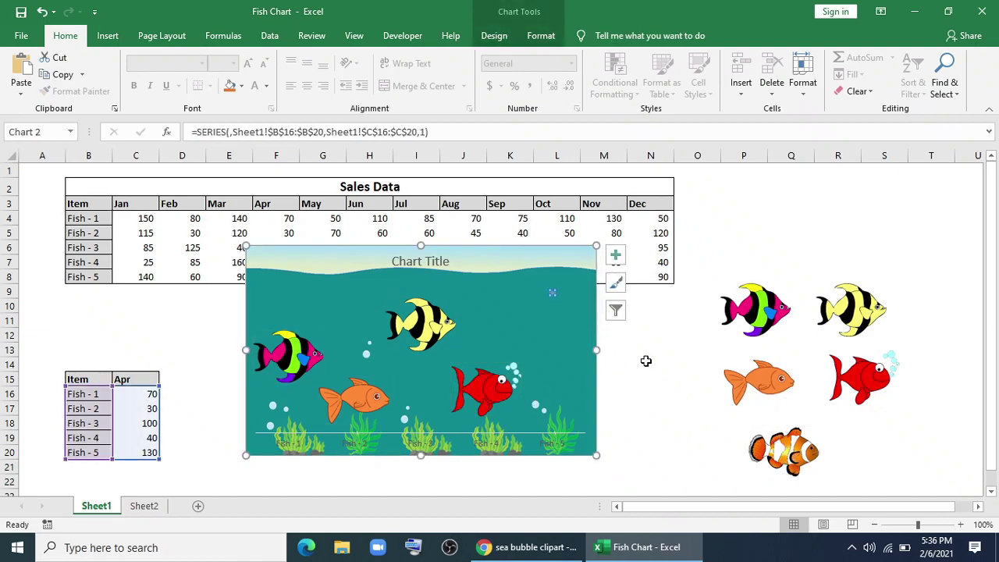
pyautogui.hotkey('ctrl', 'v')
# Delete the five loose fish pictures beside the chart on Sheet1.
pyautogui.click(745, 324)
pyautogui.keyDown('ctrl'); pyautogui.click(843, 313); pyautogui.keyUp('ctrl')
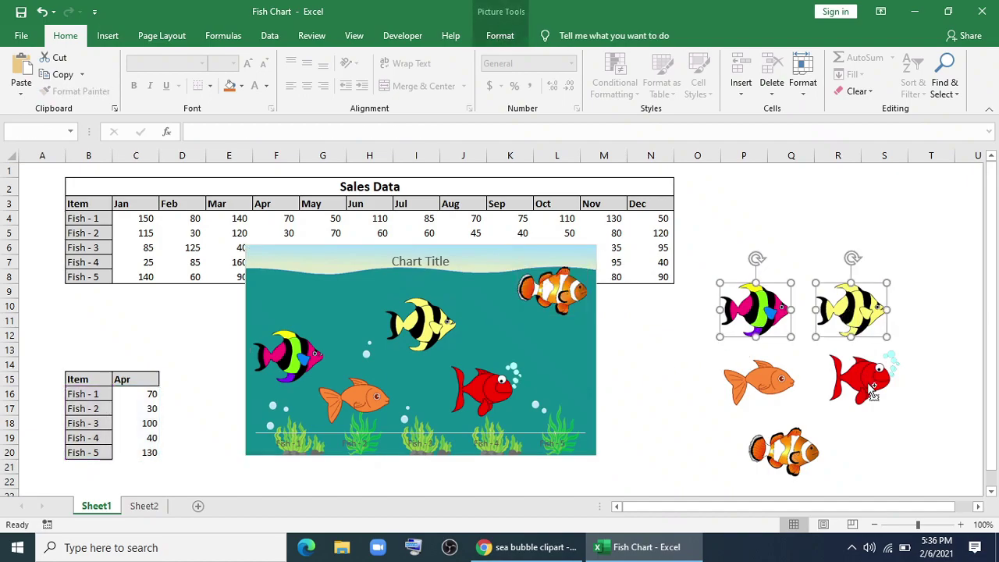
pyautogui.keyDown('ctrl'); pyautogui.click(868, 391); pyautogui.keyUp('ctrl')
pyautogui.keyDown('ctrl'); pyautogui.click(751, 393); pyautogui.keyUp('ctrl')
pyautogui.keyDown('ctrl'); pyautogui.click(785, 441); pyautogui.keyUp('ctrl')
pyautogui.press('Delete')
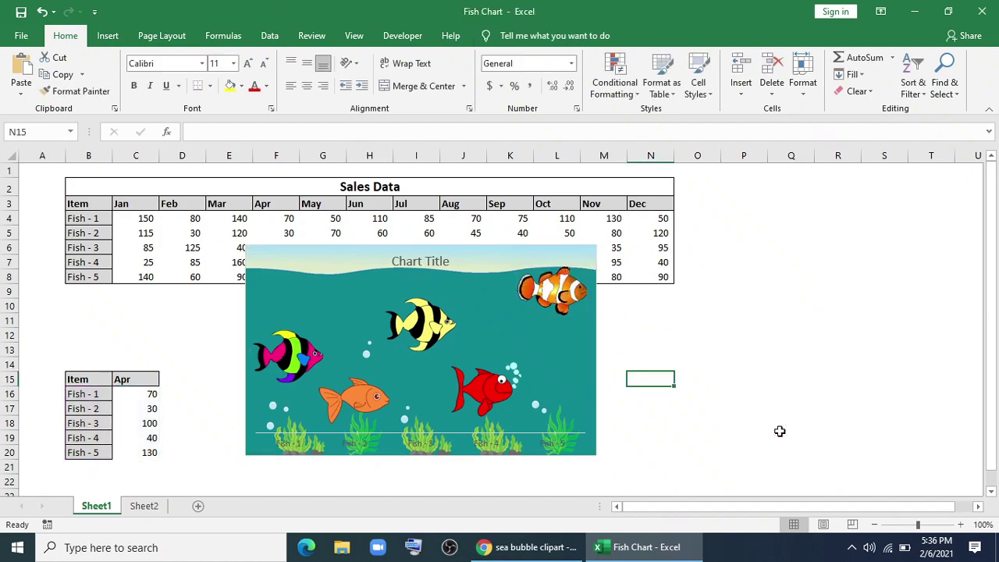
# Link the chart title to the month cell C15 of the small item table.
pyautogui.click(409, 265)
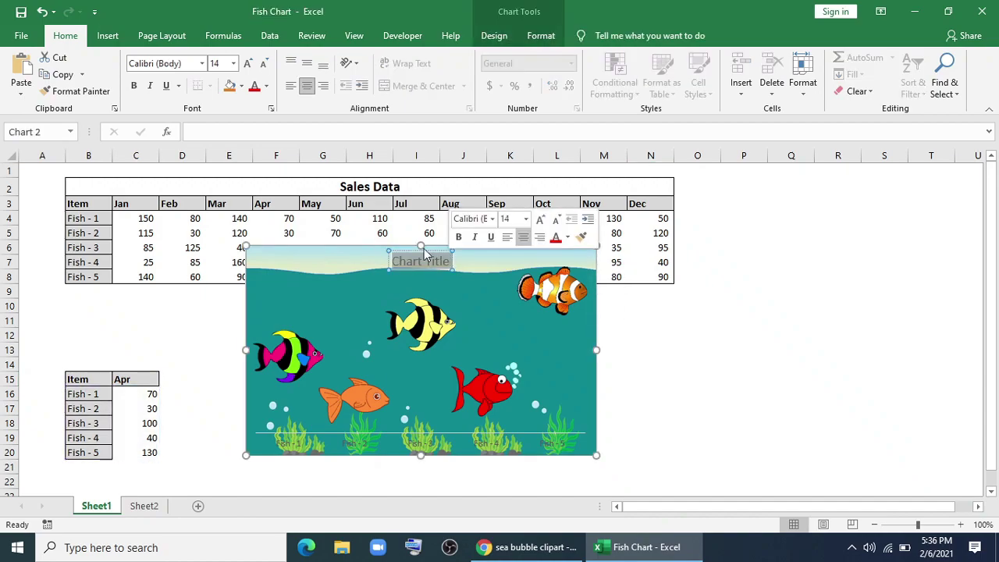
pyautogui.click(291, 131)
pyautogui.write('=')
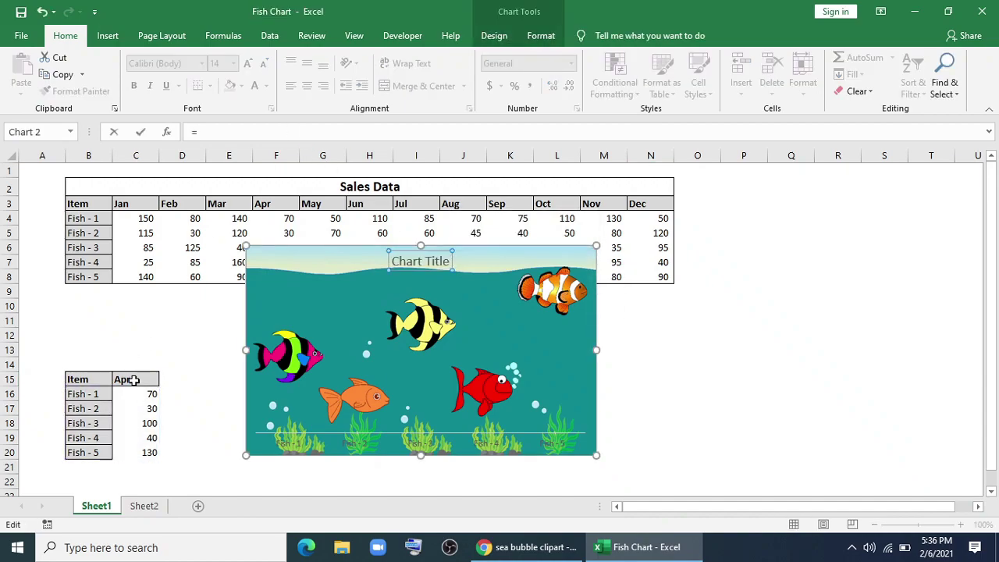
pyautogui.click(134, 380)
pyautogui.press('Return')
pyautogui.click(679, 408)
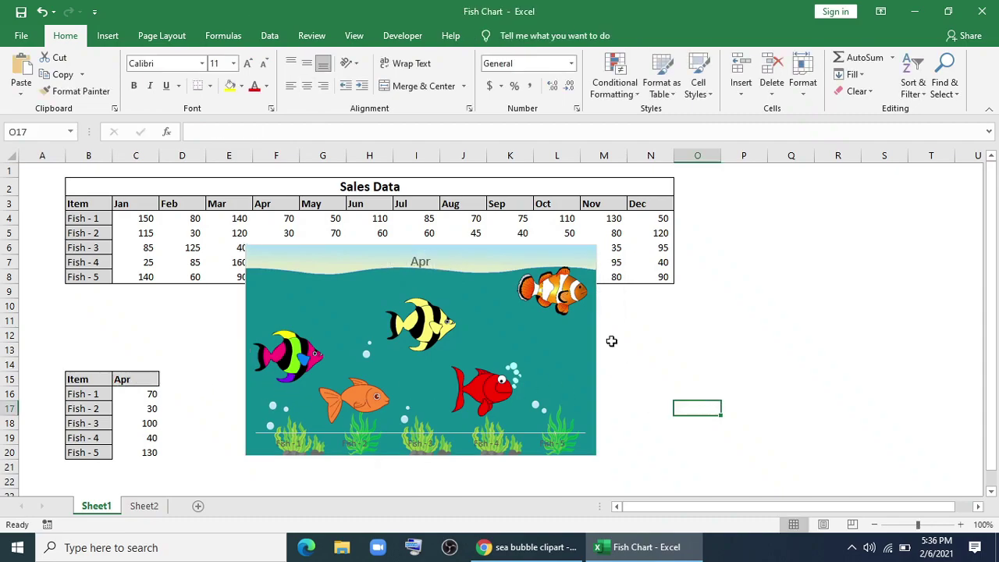
# Move the fish chart below the Sales Data table and enlarge it to roughly rows 10 to 26.
pyautogui.moveTo(611, 341); pyautogui.dragTo(633, 313)
pyautogui.scroll(-2, 601, 414)
pyautogui.moveTo(602, 414); pyautogui.dragTo(690, 455)
# Add data labels to the fish series and make their text white and bold.
pyautogui.rightClick(470, 303)
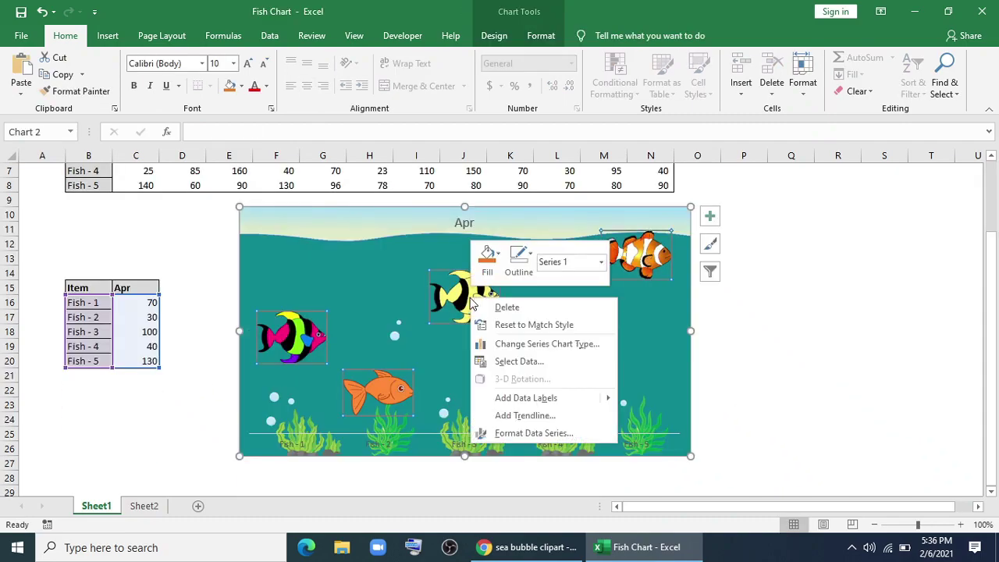
pyautogui.press('Escape')
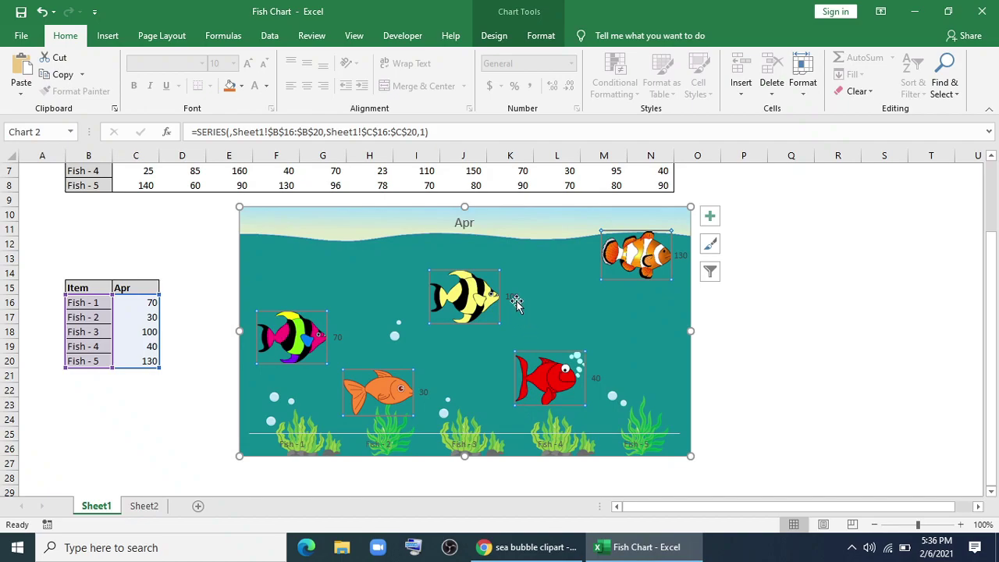
pyautogui.click(515, 300)
pyautogui.click(266, 86)
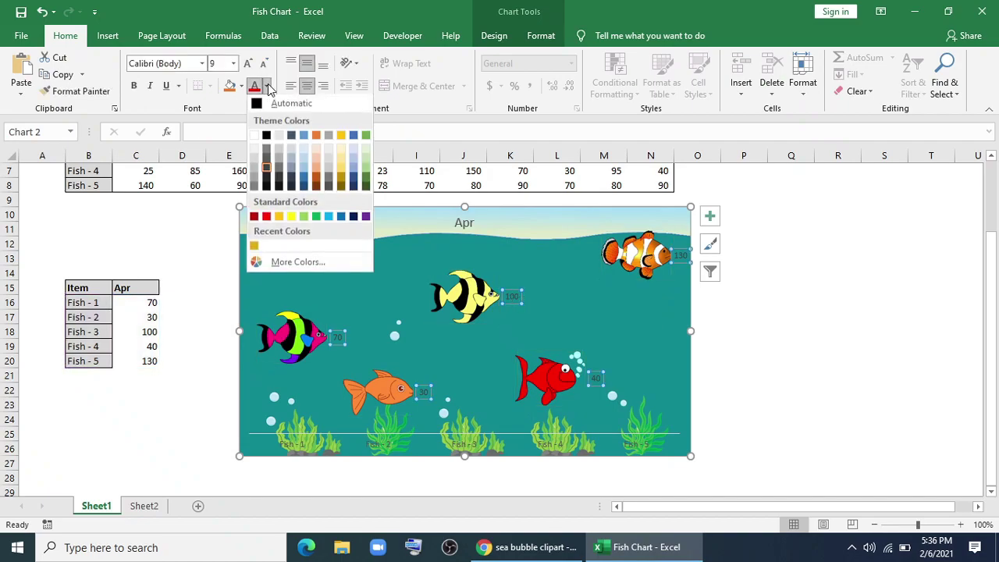
pyautogui.click(251, 136)
pyautogui.click(134, 85)
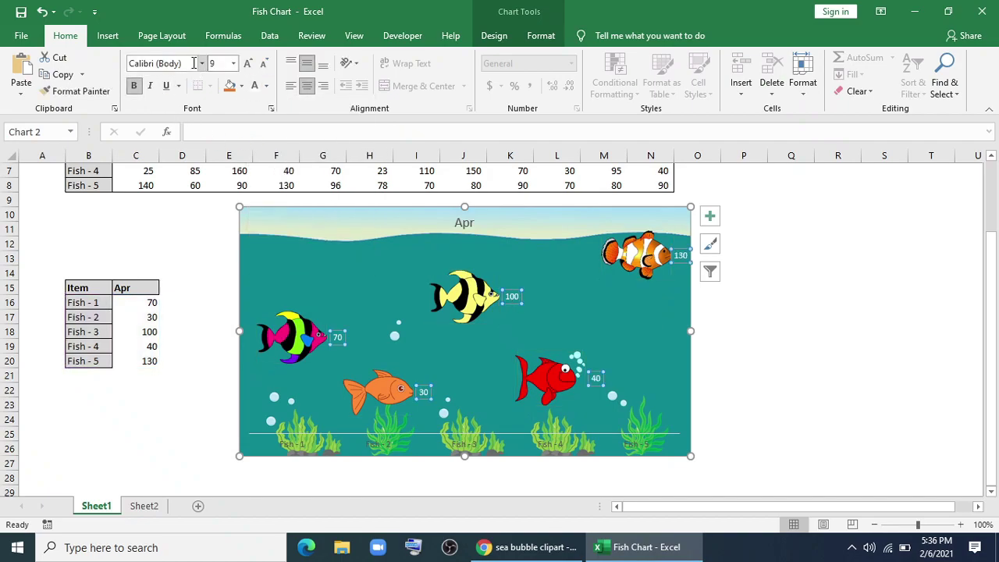
# Set the data labels' font to Arial Black and their text colour to black.
pyautogui.click(203, 64)
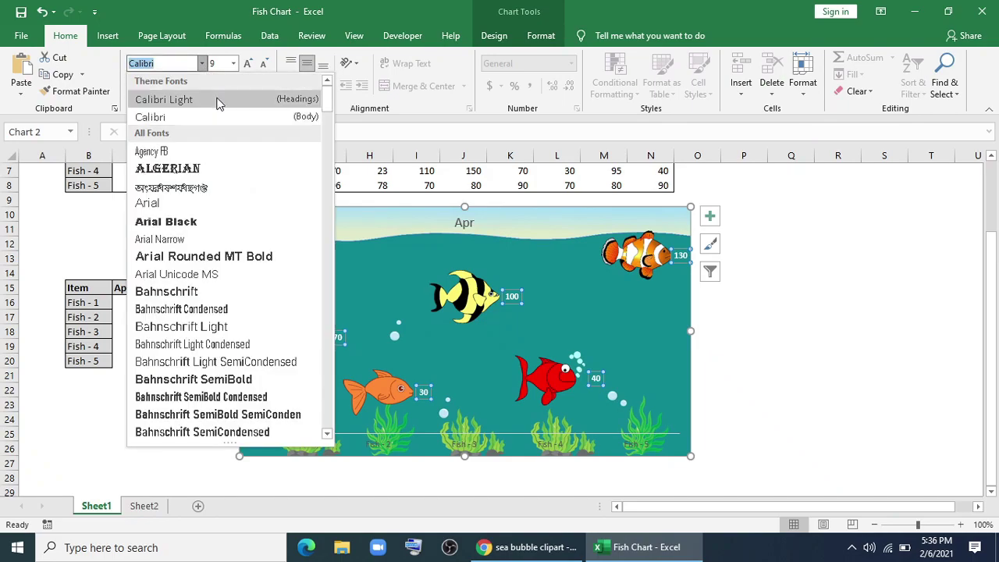
pyautogui.click(184, 221)
pyautogui.click(267, 86)
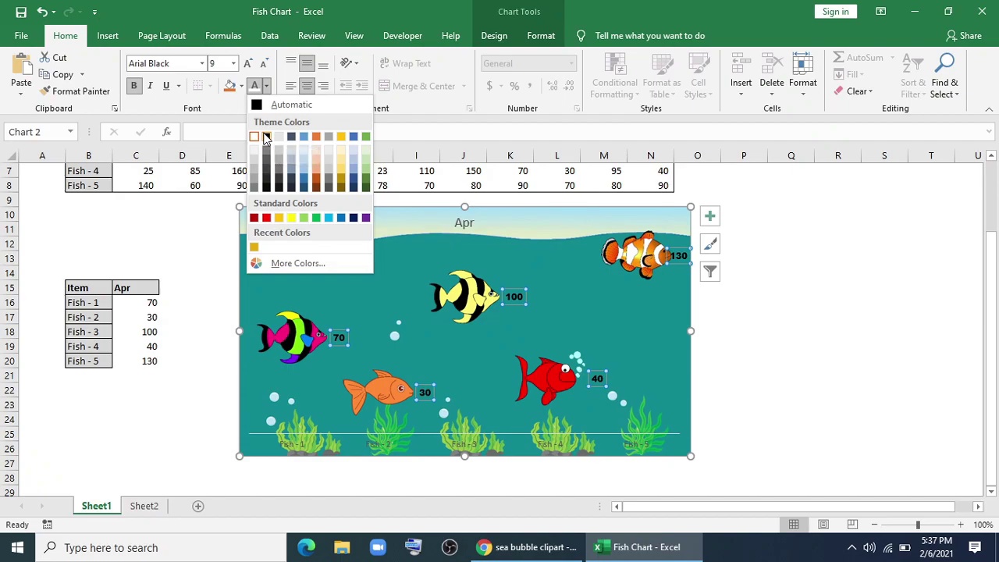
pyautogui.click(266, 137)
pyautogui.click(803, 416)
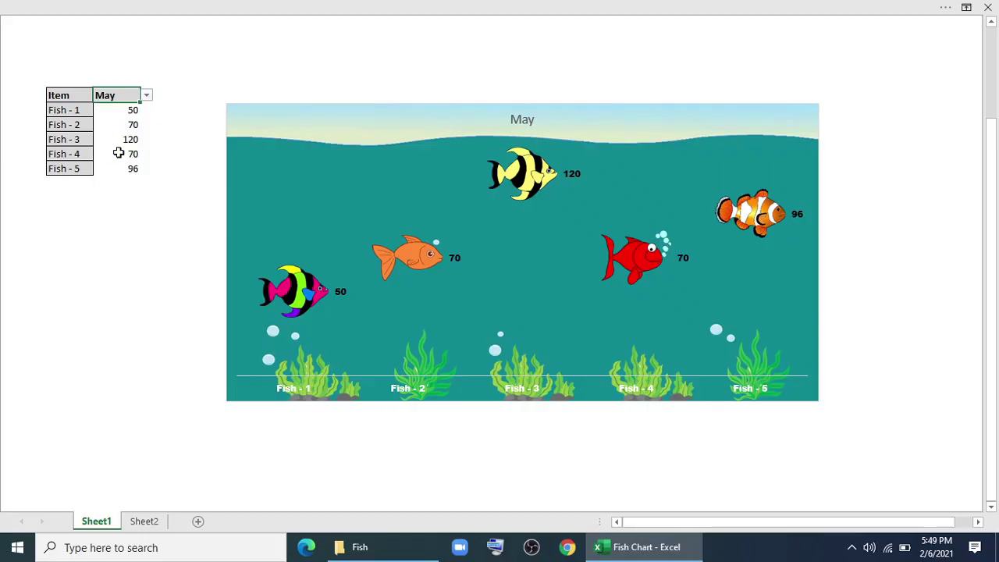
# Test the chart by switching the month cell to Dec, Oct and Jan in turn.
pyautogui.click(147, 98)
pyautogui.click(104, 172)
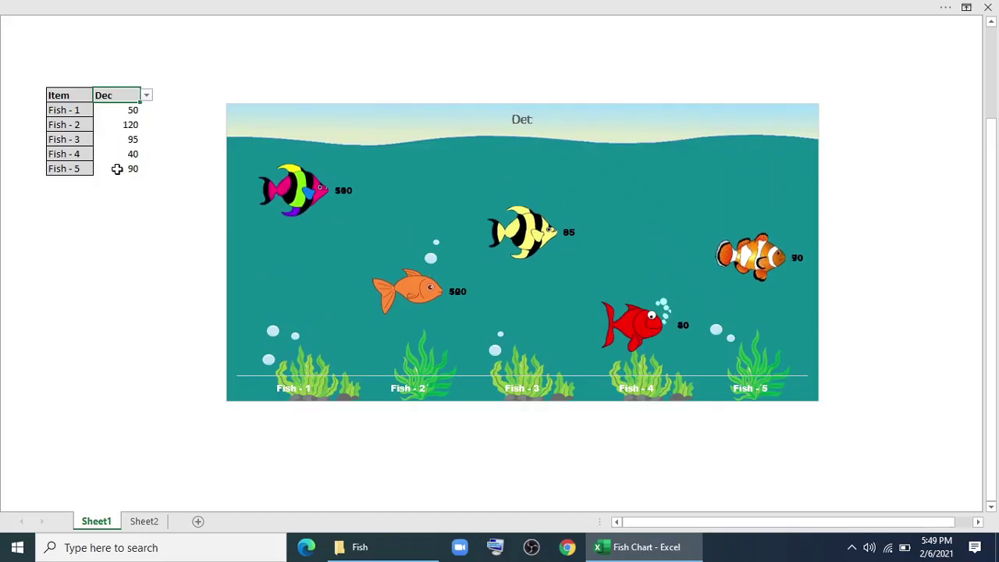
pyautogui.click(146, 96)
pyautogui.click(108, 155)
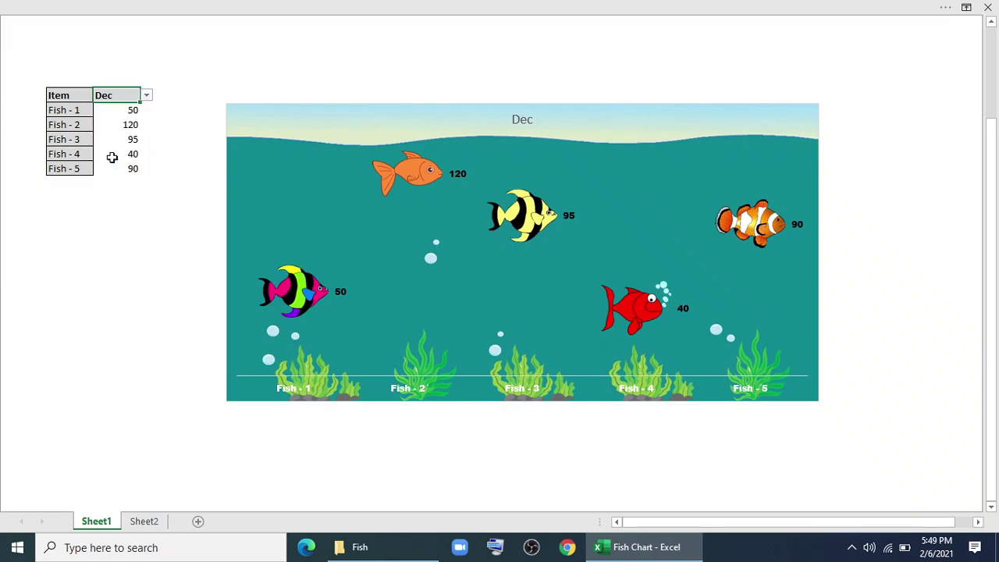
pyautogui.click(148, 99)
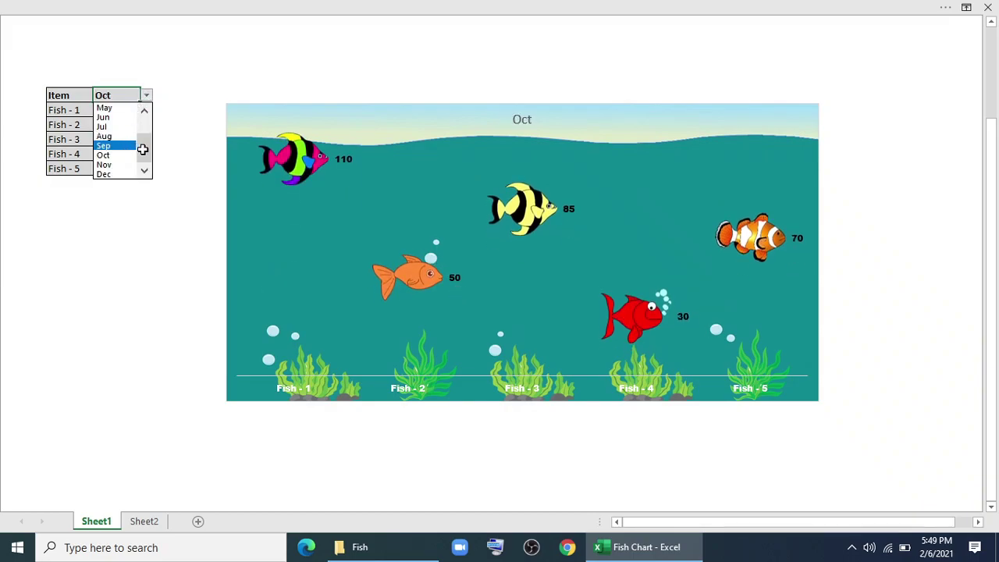
pyautogui.scroll(2, 147, 113)
pyautogui.click(116, 109)
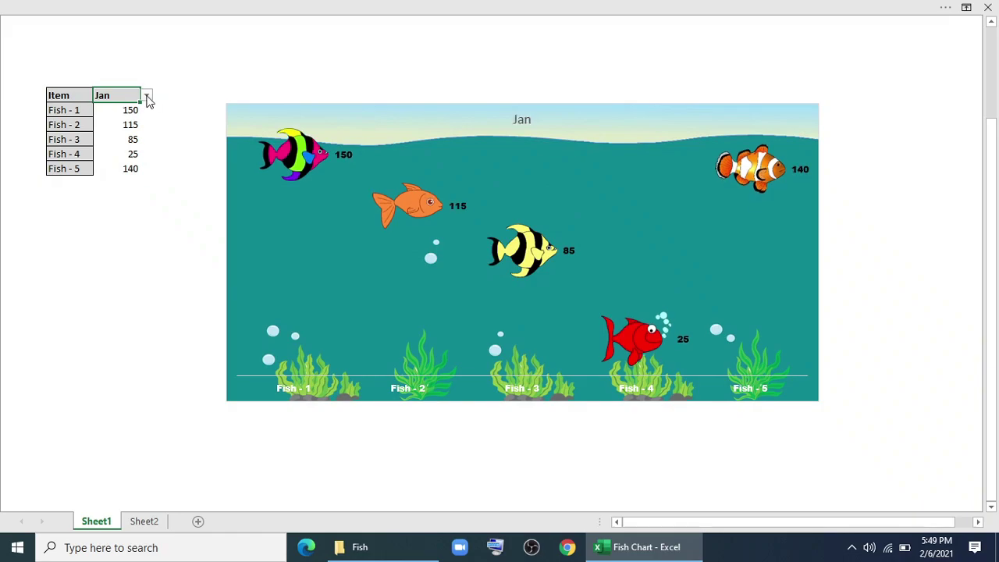
# Set the month cell to Oct, switch it to Dec, and return it to Oct to compare the fish positions.
pyautogui.click(146, 95)
pyautogui.press('Escape')
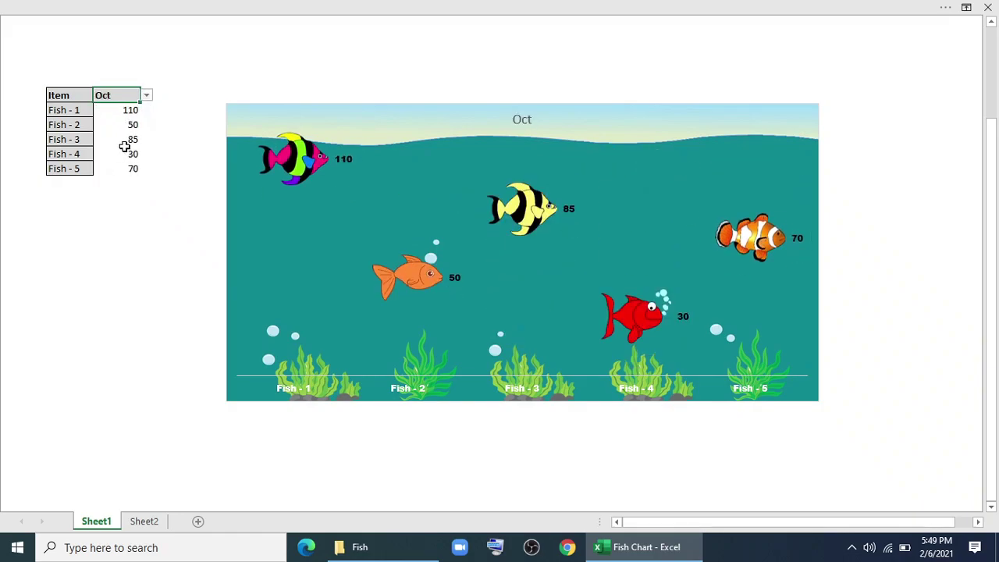
pyautogui.click(147, 100)
pyautogui.click(116, 171)
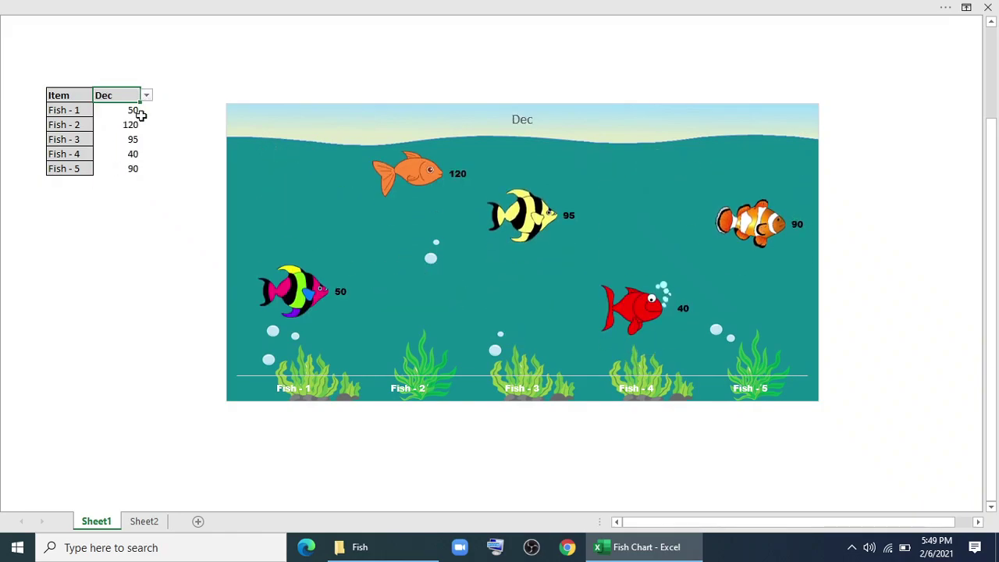
pyautogui.click(146, 95)
pyautogui.click(108, 155)
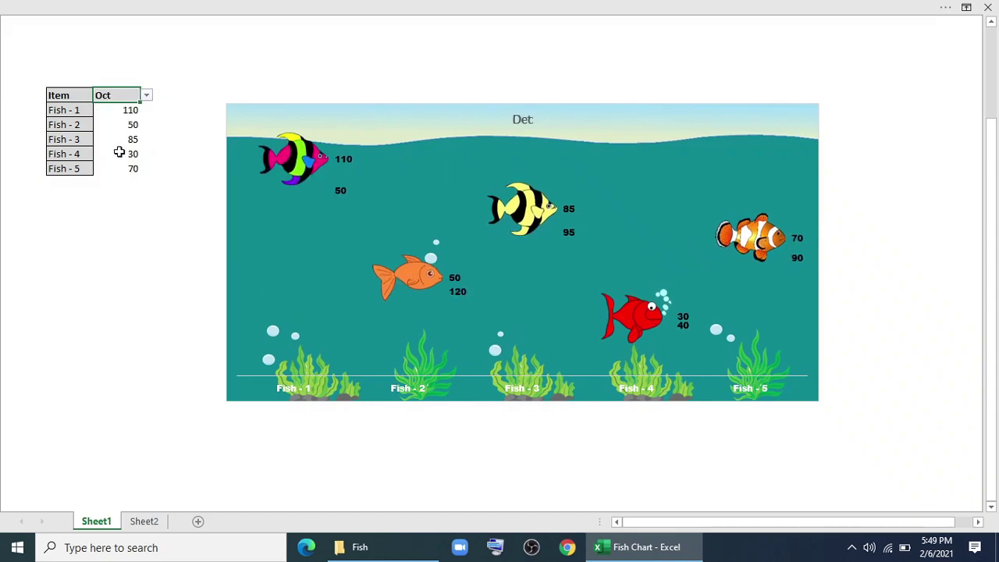